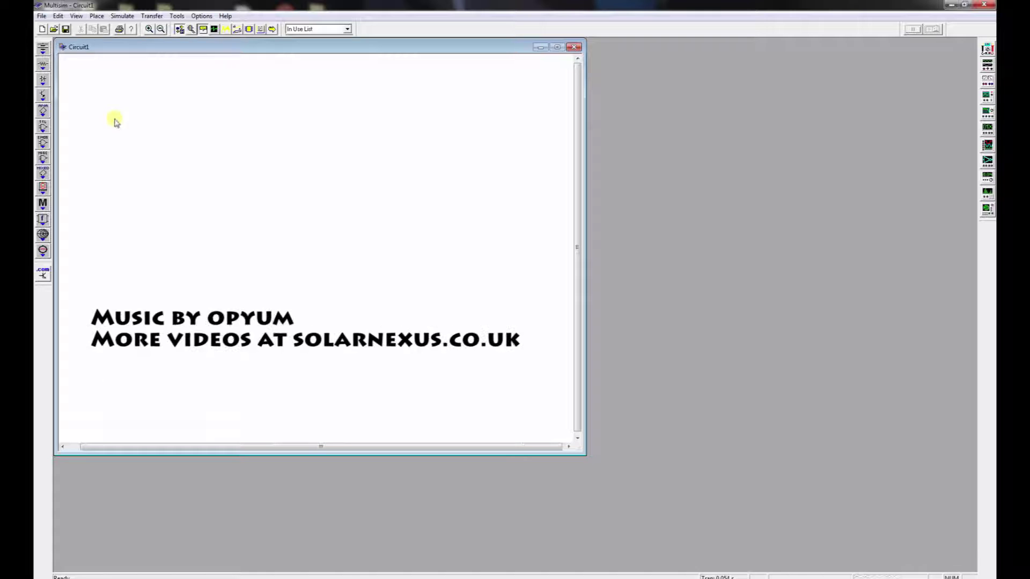
# Place a 1 kΩ resistor R1 and, to its right, a 1 µF capacitor C1.
pyautogui.click(43, 65)
pyautogui.click(80, 65)
pyautogui.click(214, 159)
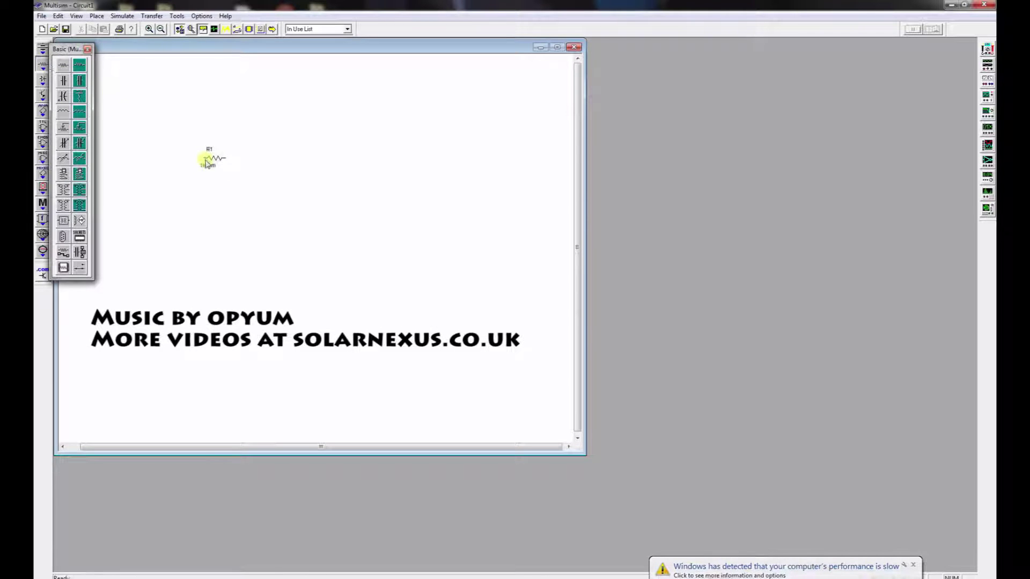
pyautogui.click(79, 81)
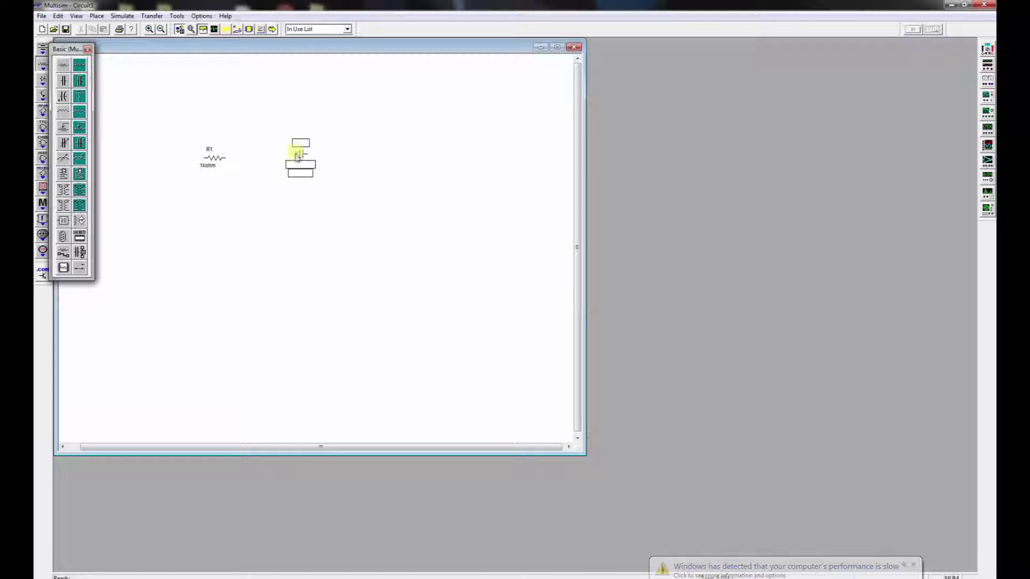
pyautogui.click(310, 183)
# Move R1 level with C1 and wire R1 to C1's left pin.
pyautogui.click(218, 162)
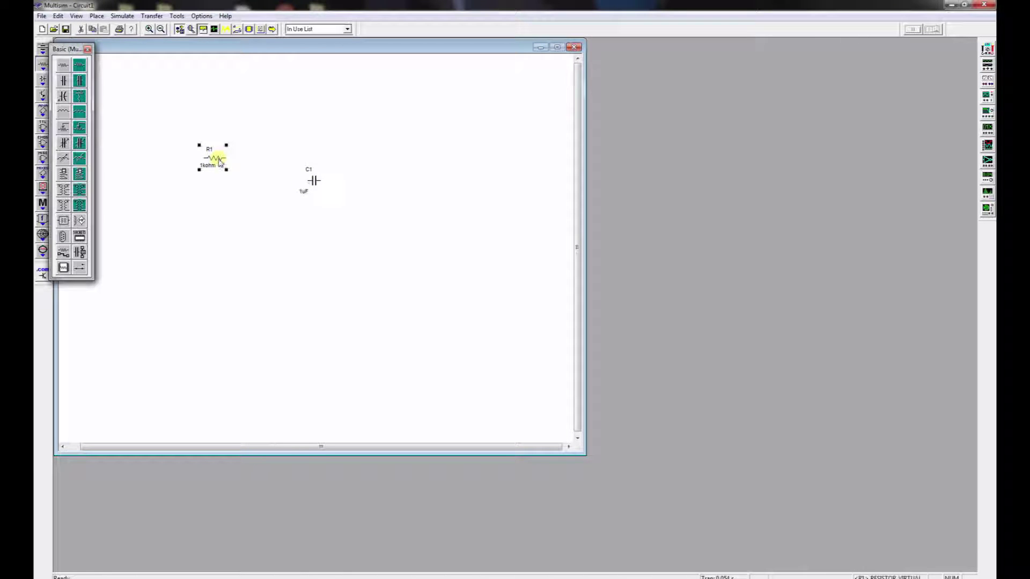
pyautogui.moveTo(219, 162); pyautogui.dragTo(219, 184)
pyautogui.click(258, 200)
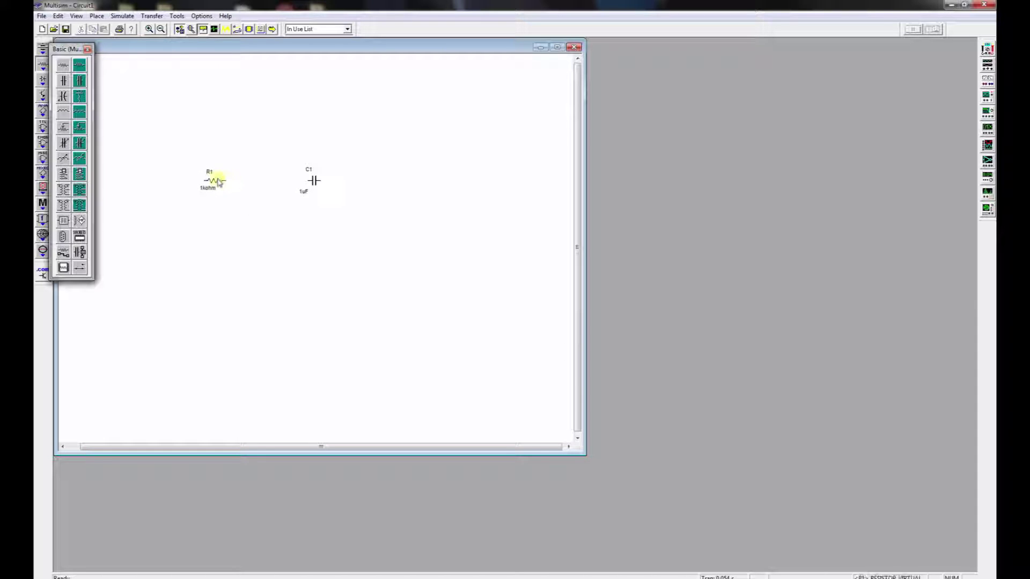
pyautogui.moveTo(224, 180); pyautogui.dragTo(309, 180)
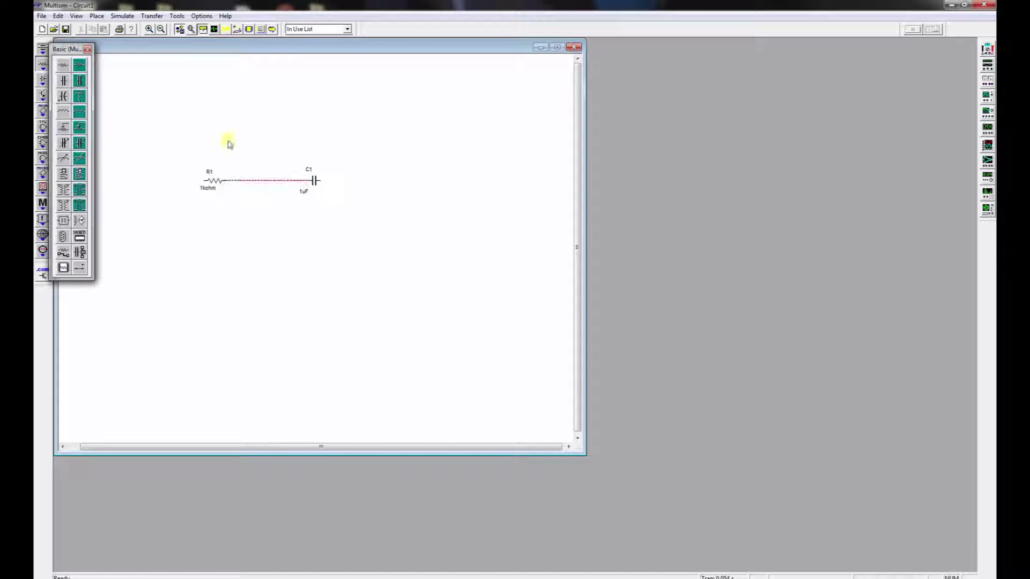
pyautogui.click(88, 49)
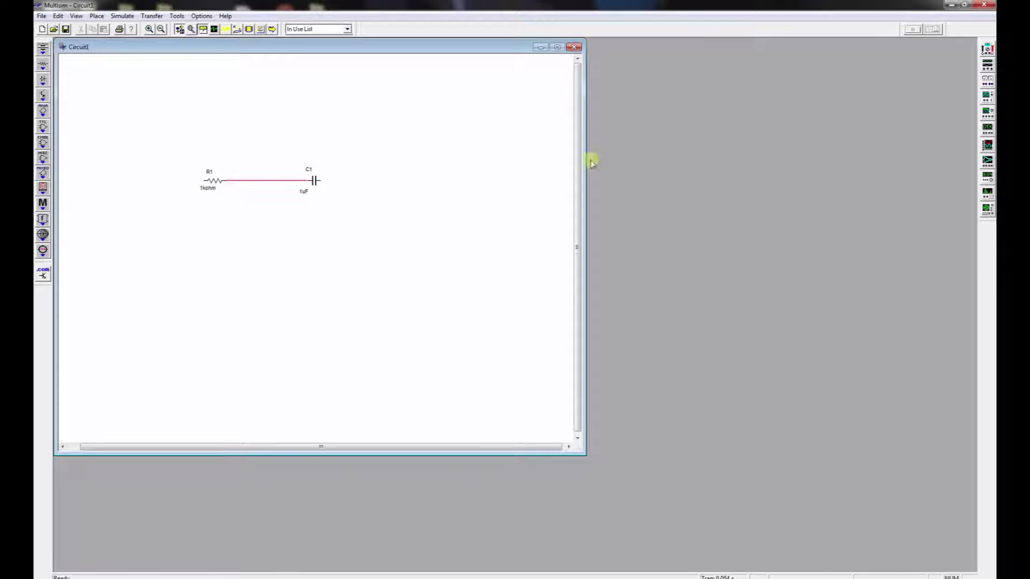
# Place function generator XFG1 left of R1, flip it horizontally, and wire its output to R1.
pyautogui.click(988, 67)
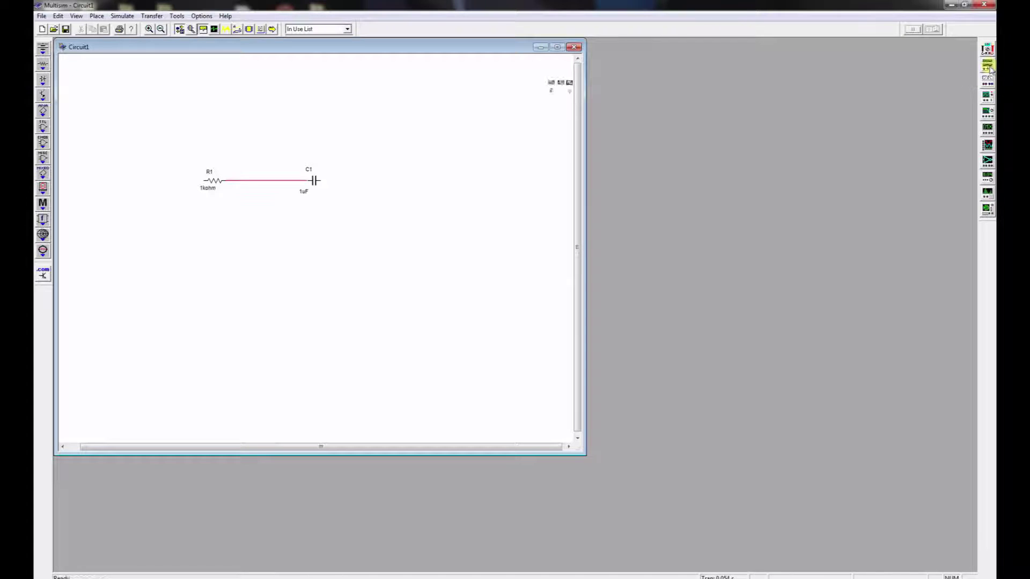
pyautogui.click(121, 159)
pyautogui.rightClick(131, 178)
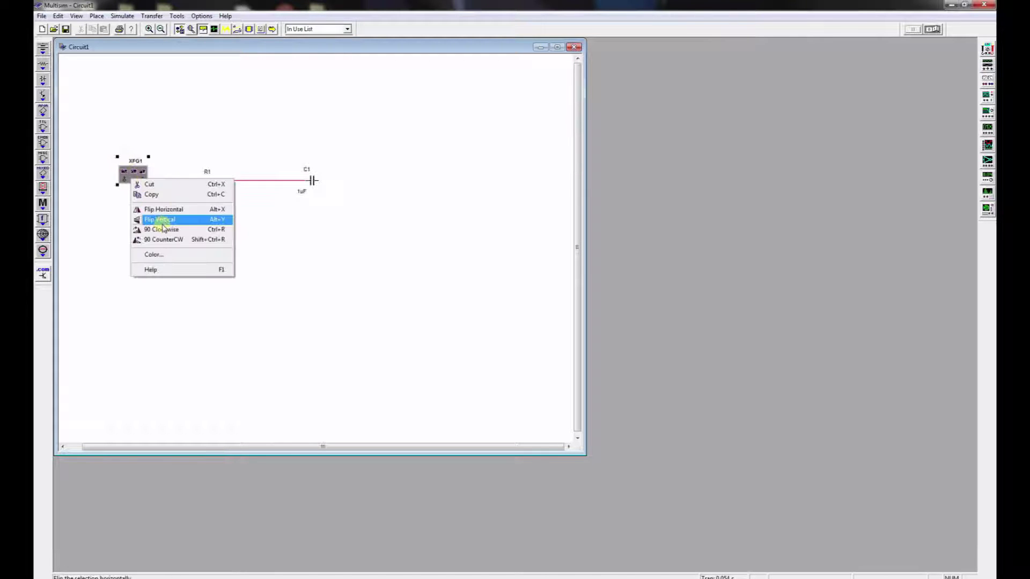
pyautogui.click(164, 209)
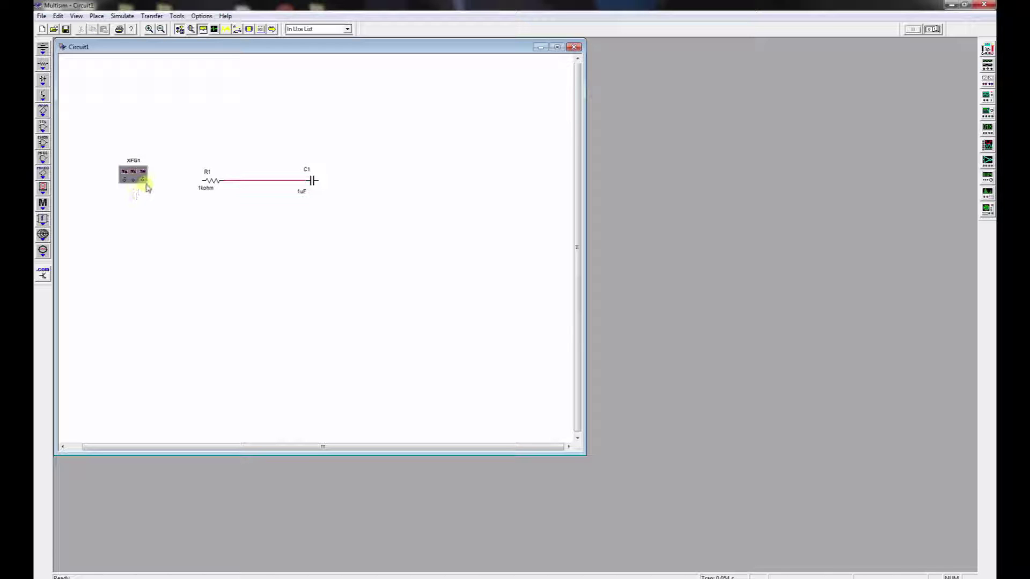
pyautogui.click(144, 179)
pyautogui.click(203, 181)
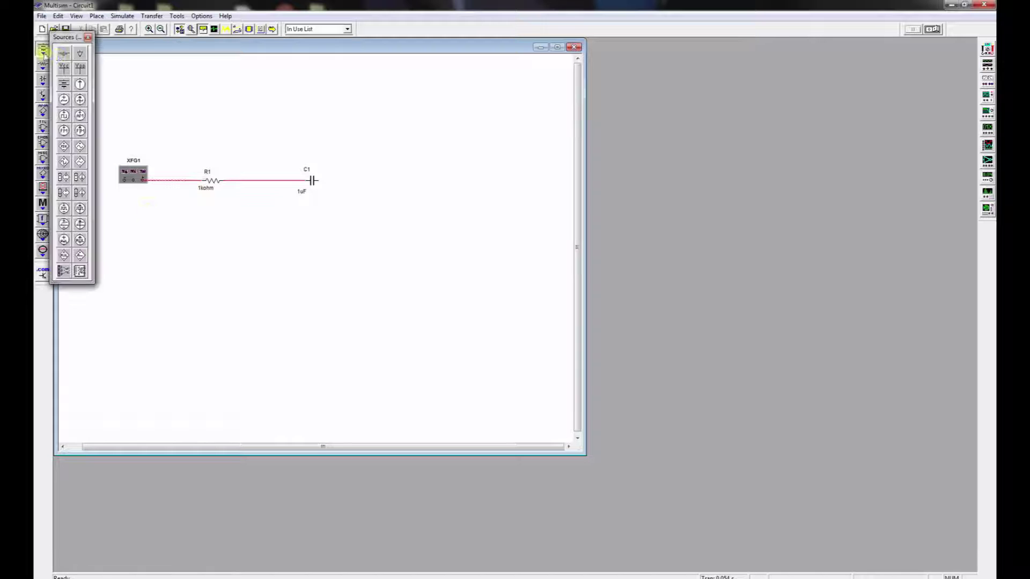
# Ground XFG1's lower terminal and open the generator's settings.
pyautogui.click(43, 48)
pyautogui.click(65, 54)
pyautogui.click(133, 184)
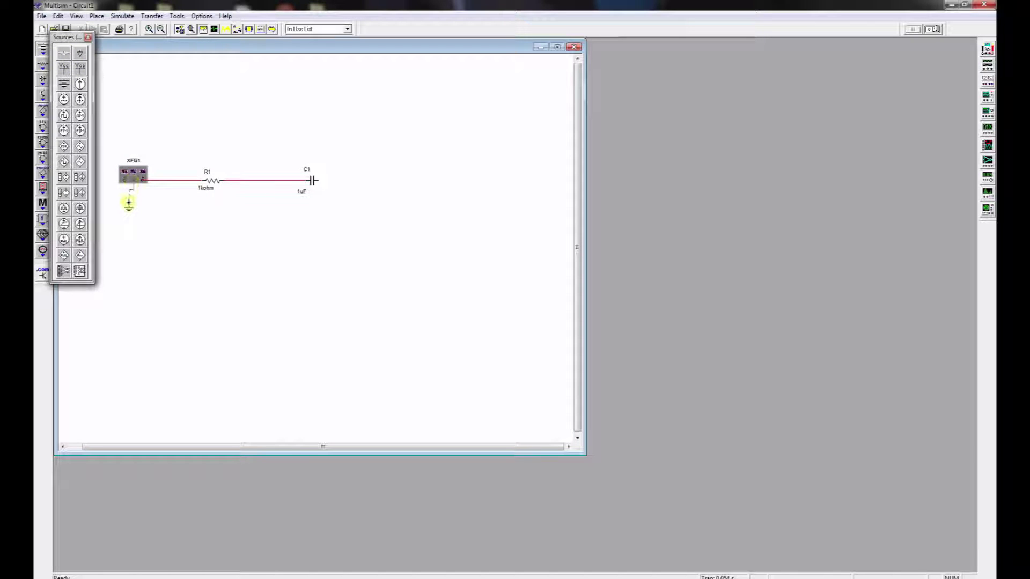
pyautogui.click(132, 207)
pyautogui.doubleClick(137, 177)
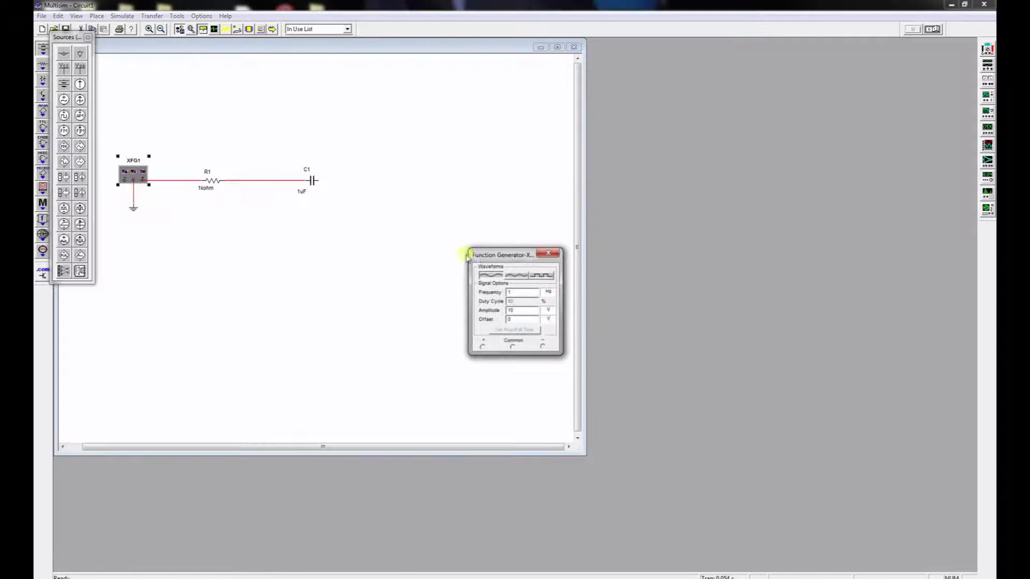
# Set the function generator frequency unit to kHz for a 1 kHz signal.
pyautogui.moveTo(486, 255); pyautogui.dragTo(283, 274)
pyautogui.click(348, 311)
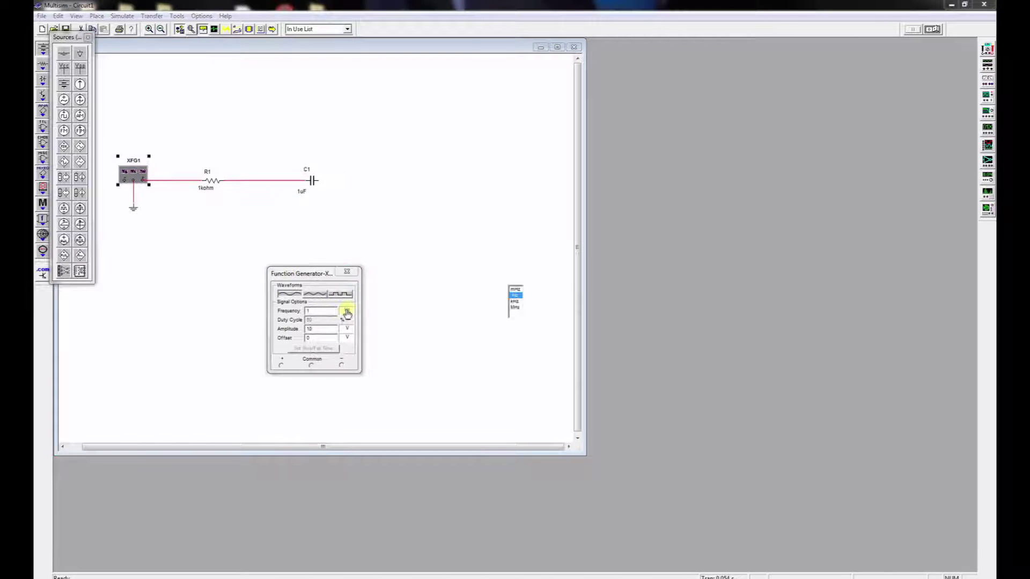
pyautogui.click(514, 296)
pyautogui.click(326, 331)
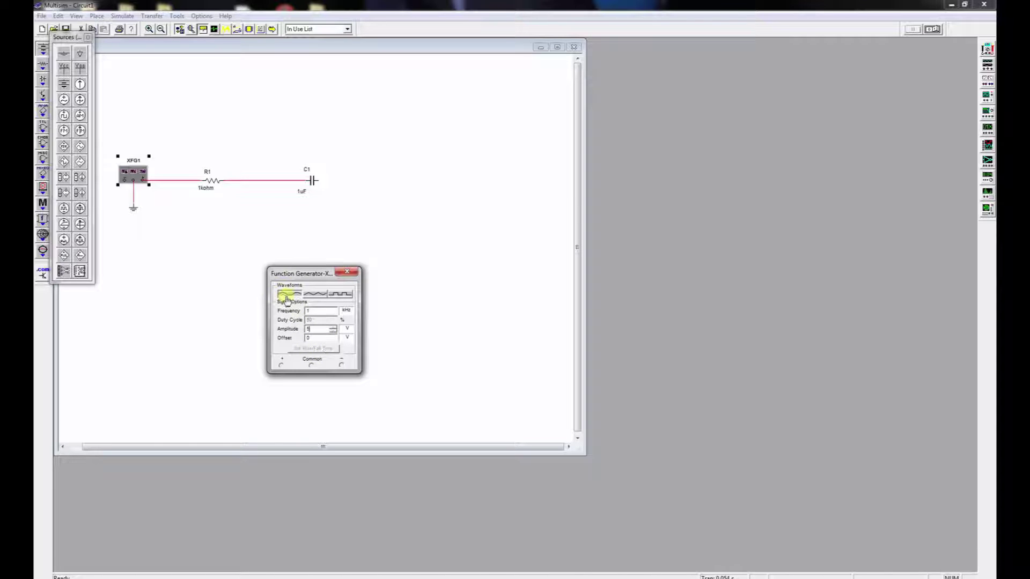
pyautogui.click(347, 272)
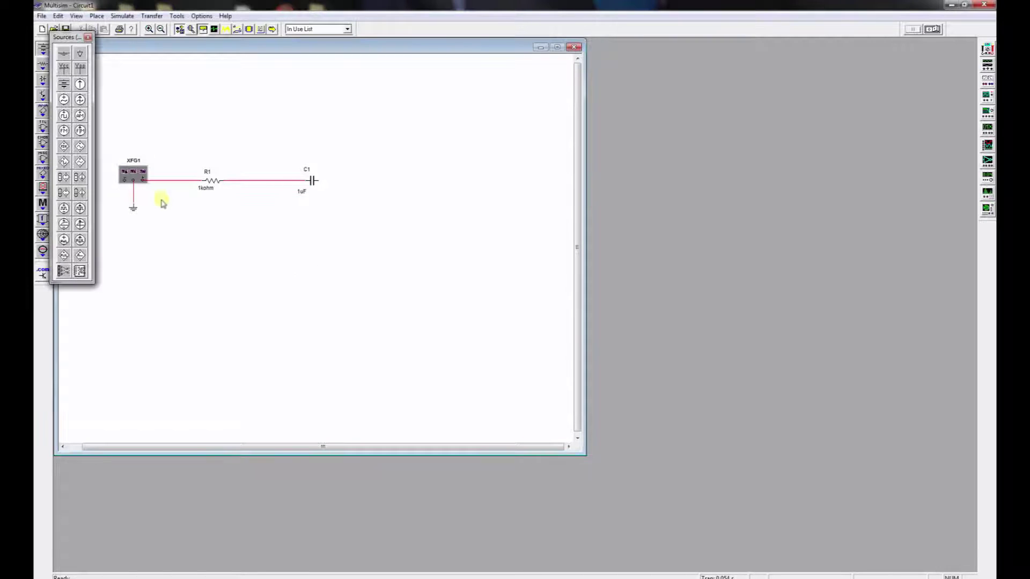
# Place a second ground below C1 and wire C1's right terminal to it.
pyautogui.click(64, 52)
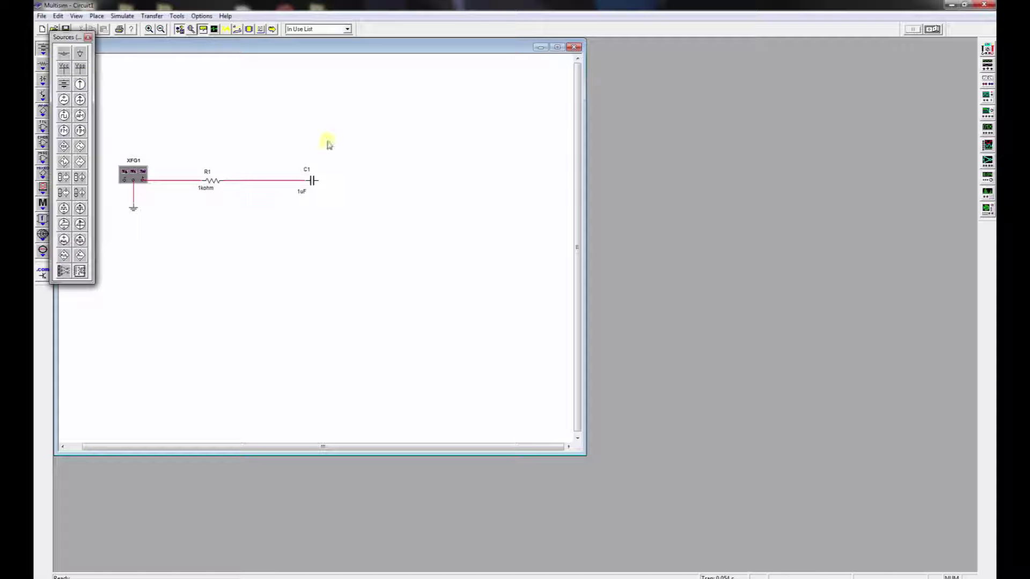
pyautogui.click(337, 208)
pyautogui.click(318, 181)
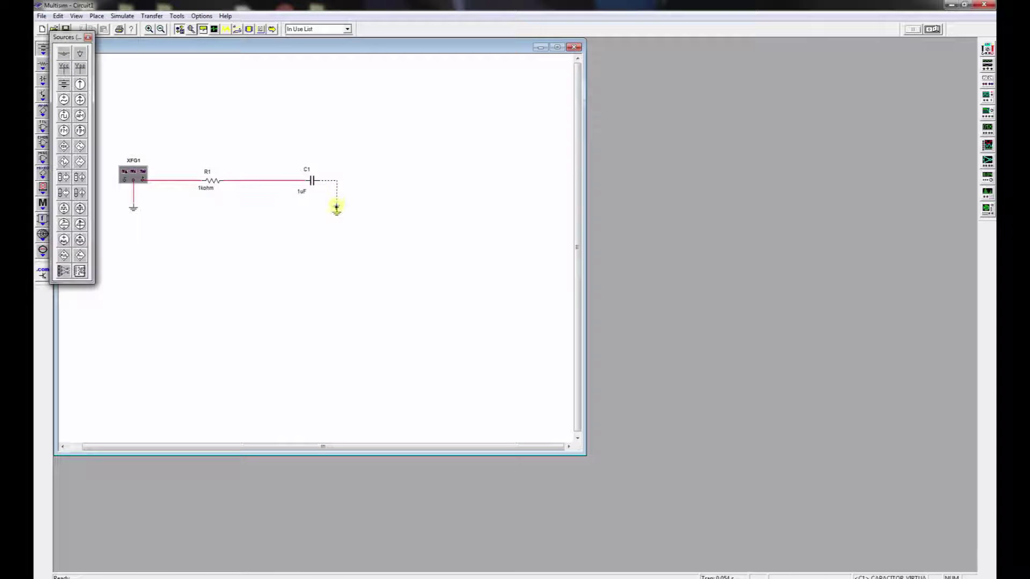
pyautogui.click(337, 206)
pyautogui.click(88, 37)
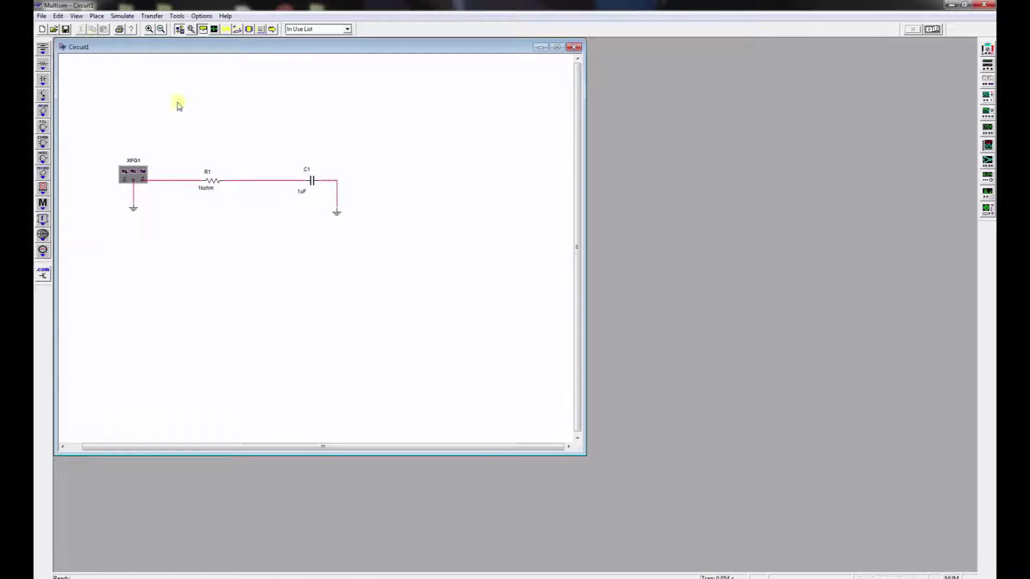
# Place oscilloscope XSC1, wire channel A to the input node and channel B to C1, and open its display.
pyautogui.click(986, 97)
pyautogui.click(225, 88)
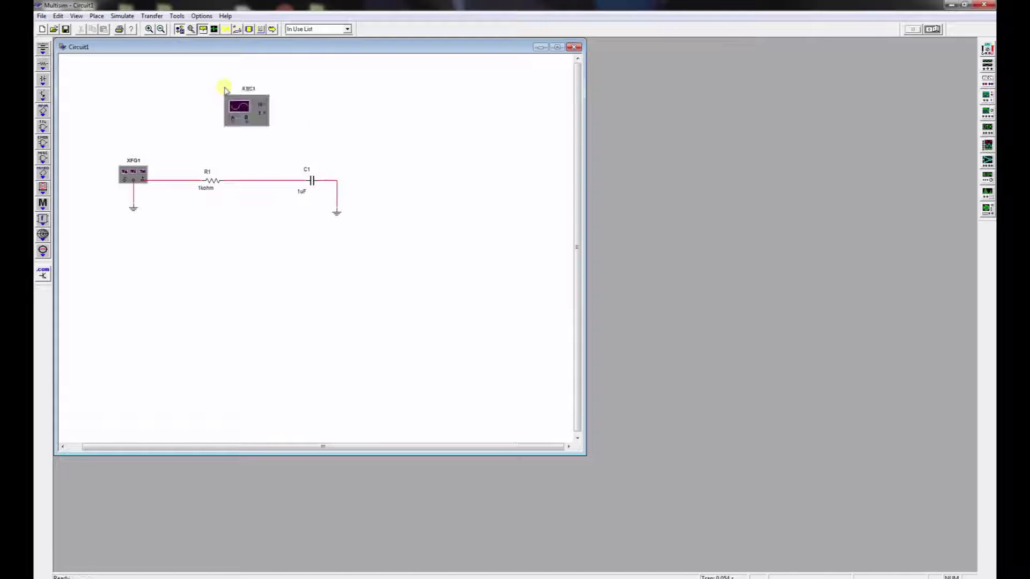
pyautogui.click(232, 122)
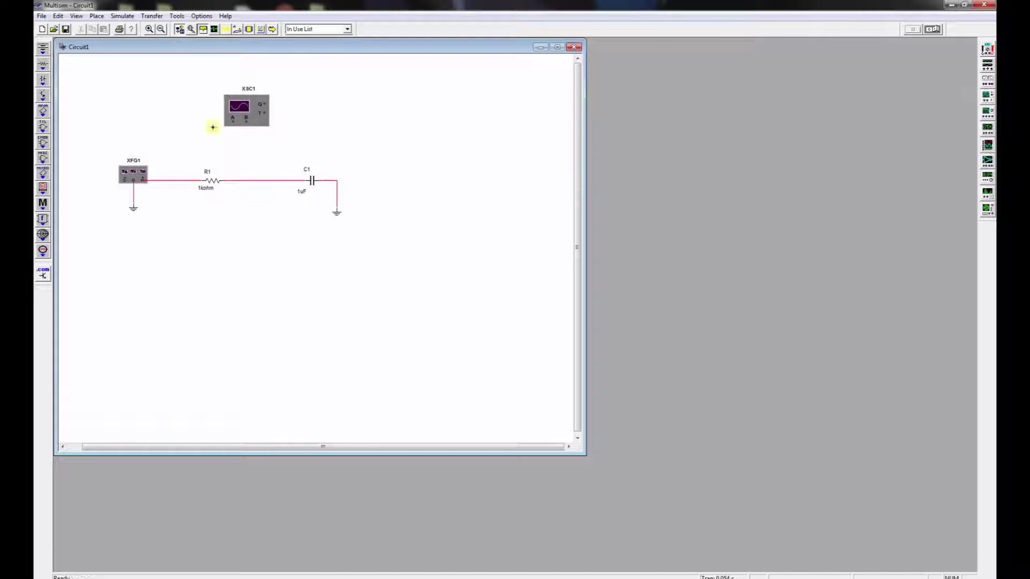
pyautogui.click(169, 179)
pyautogui.click(247, 129)
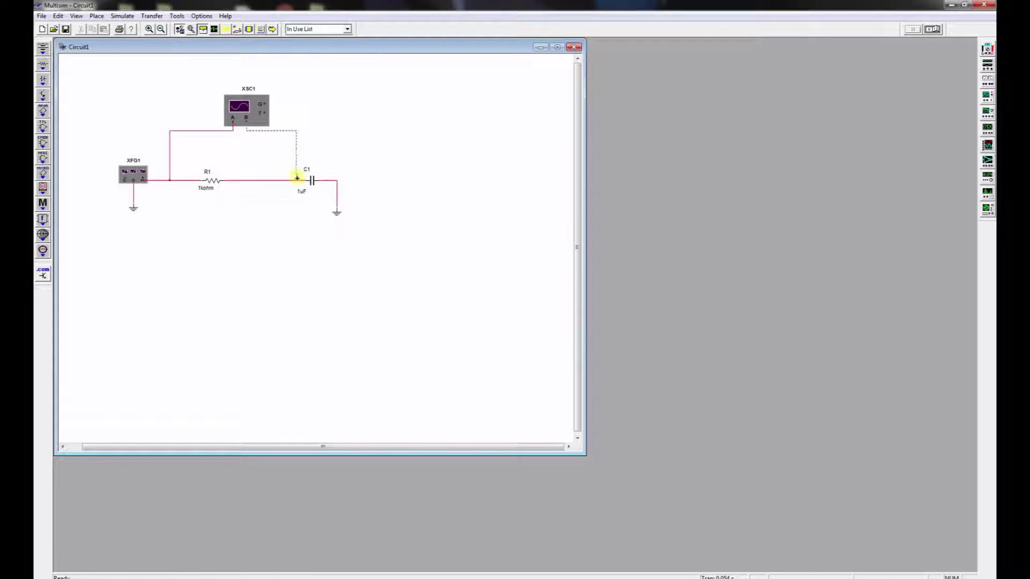
pyautogui.doubleClick(249, 108)
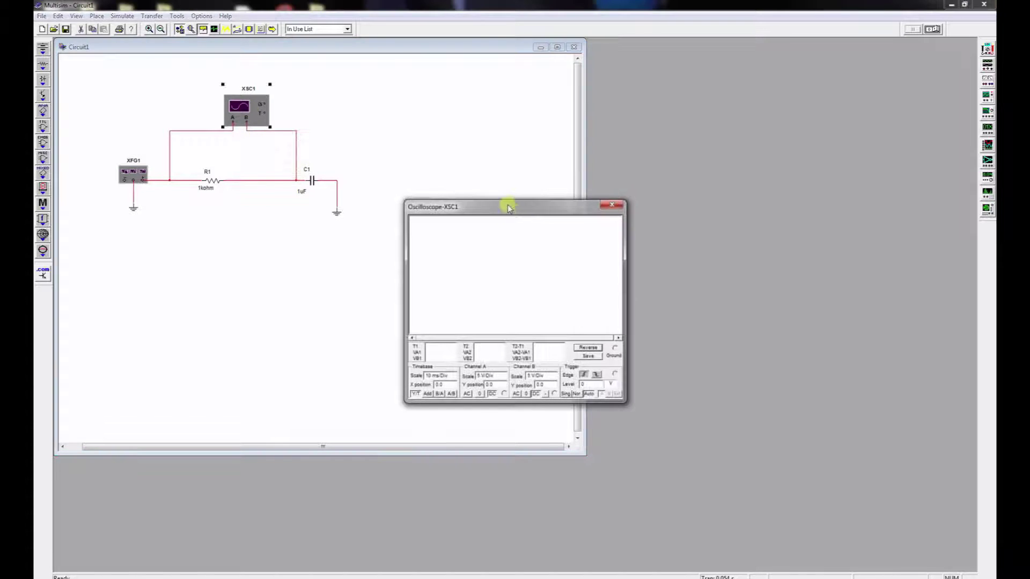
# Set the oscilloscope timebase scale to 1 ms/Div.
pyautogui.moveTo(506, 202); pyautogui.dragTo(499, 141)
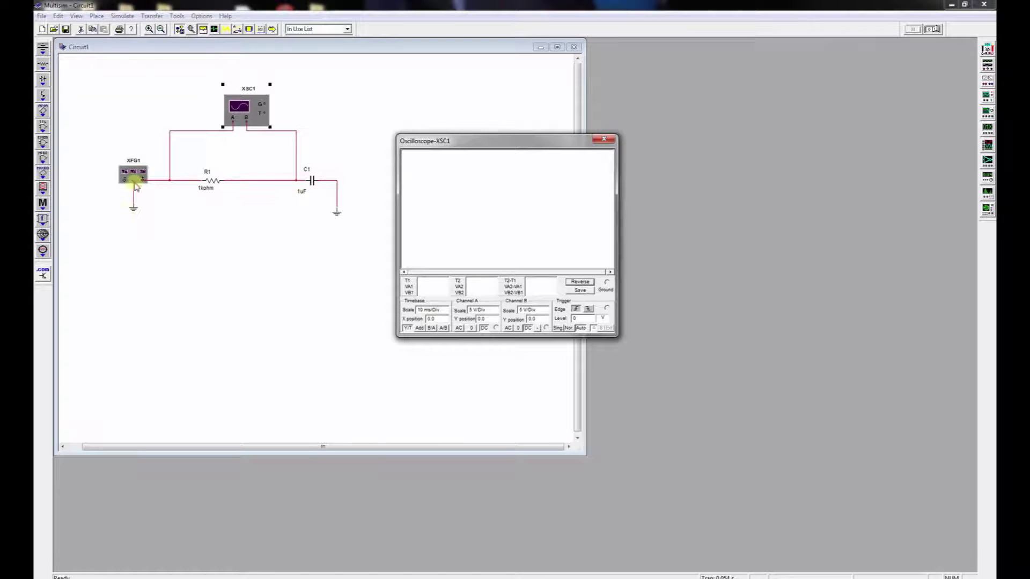
pyautogui.click(426, 310)
pyautogui.click(445, 313)
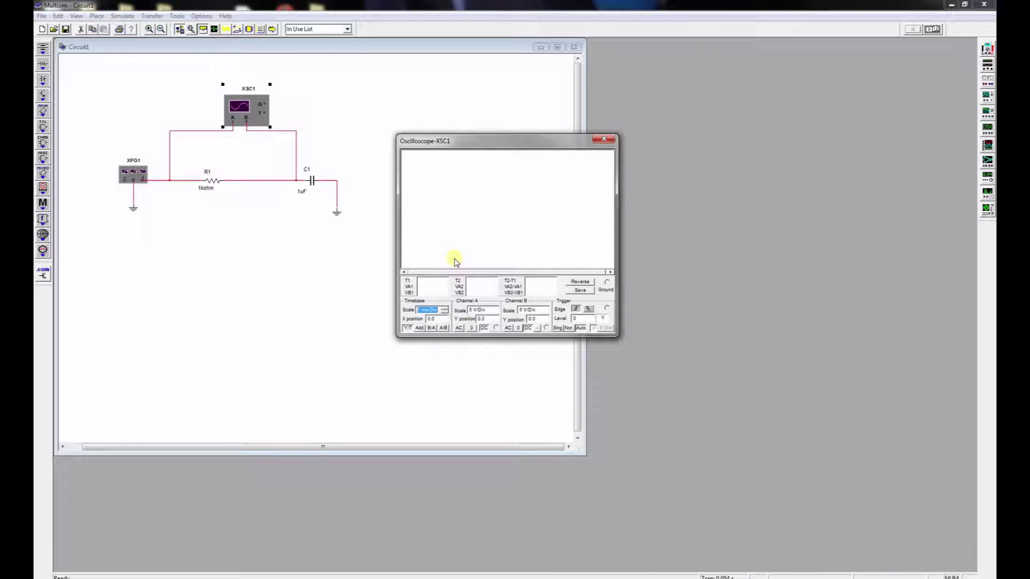
# Run the simulation, reposition the oscilloscope display, then switch to the Word cutoff-frequency notes.
pyautogui.click(936, 31)
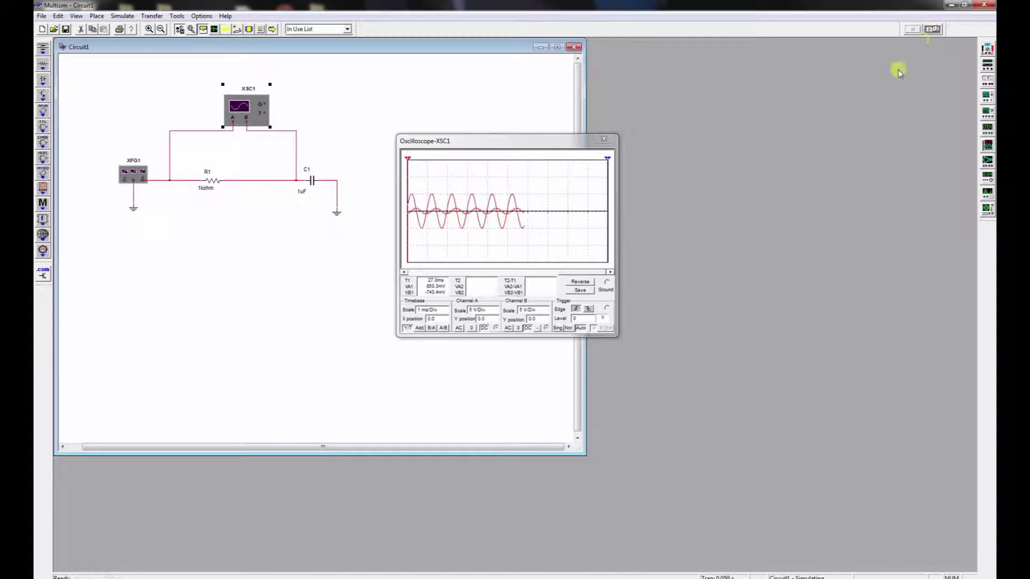
pyautogui.moveTo(563, 145); pyautogui.dragTo(561, 148)
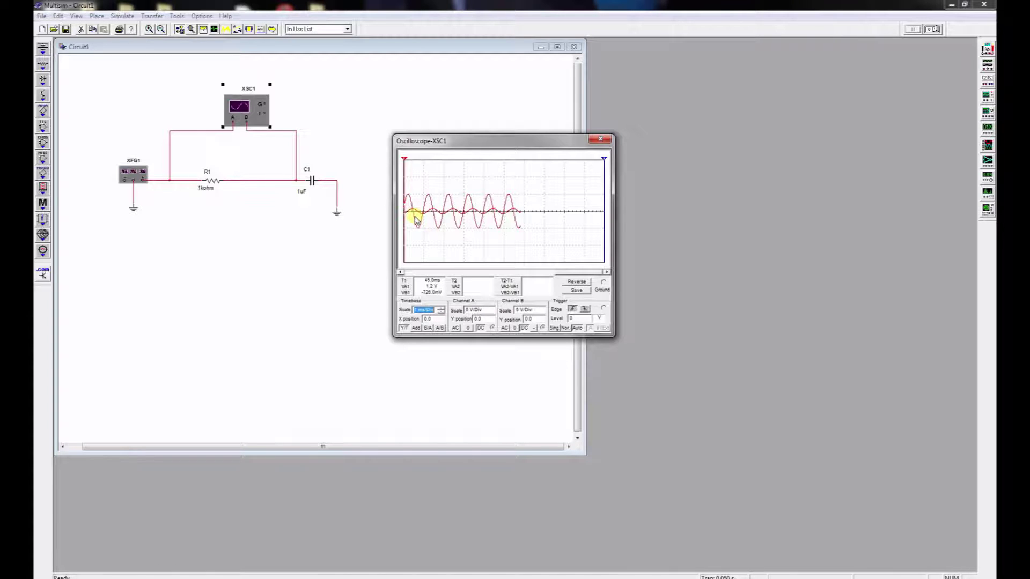
pyautogui.moveTo(515, 141); pyautogui.dragTo(510, 100)
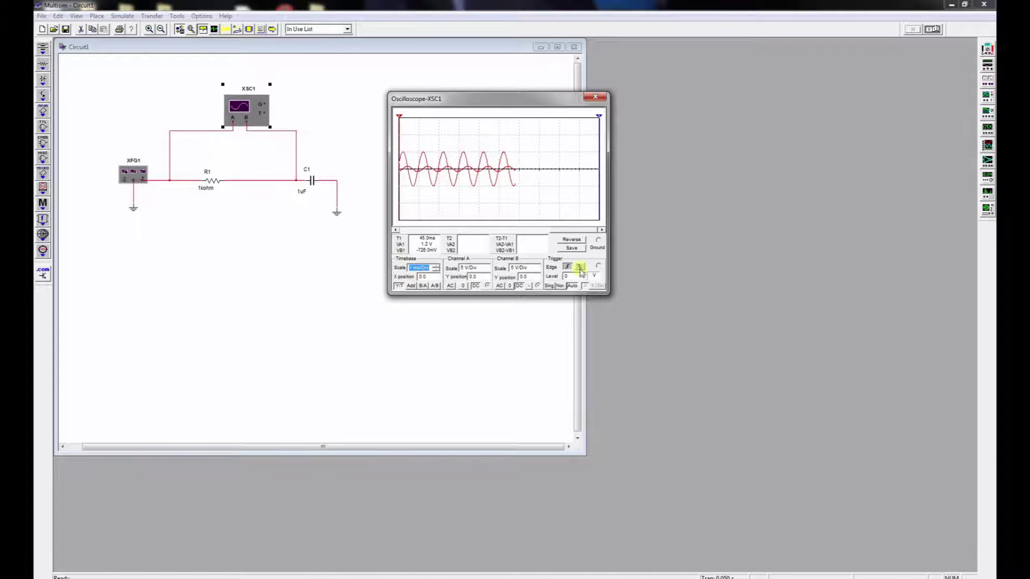
pyautogui.moveTo(515, 101); pyautogui.dragTo(577, 106)
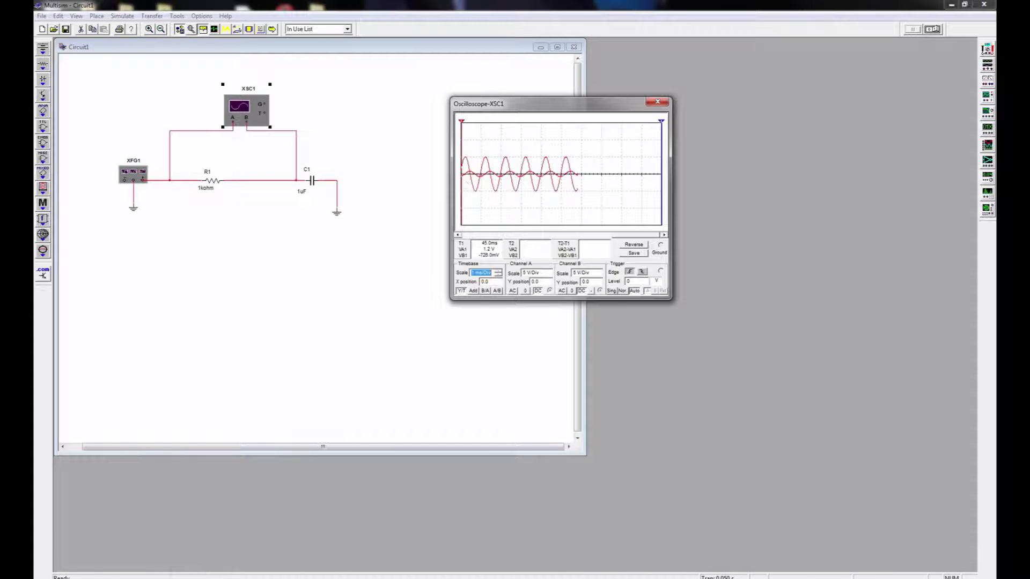
pyautogui.moveTo(233, 578)
pyautogui.click(233, 536)
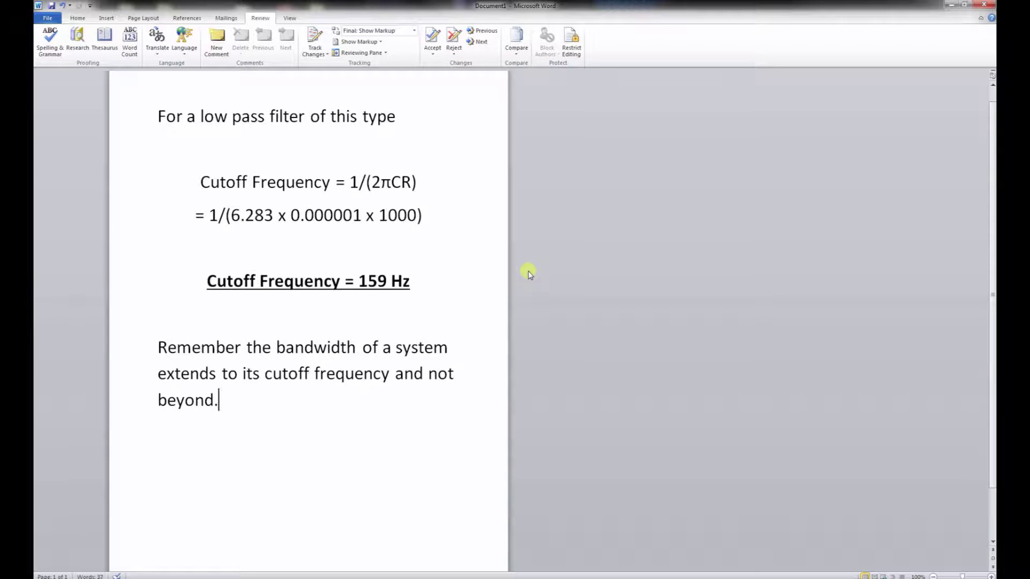
# Highlight the 1/(2πCR) formula and the substituted values giving 159 Hz.
pyautogui.moveTo(432, 184); pyautogui.dragTo(349, 183)
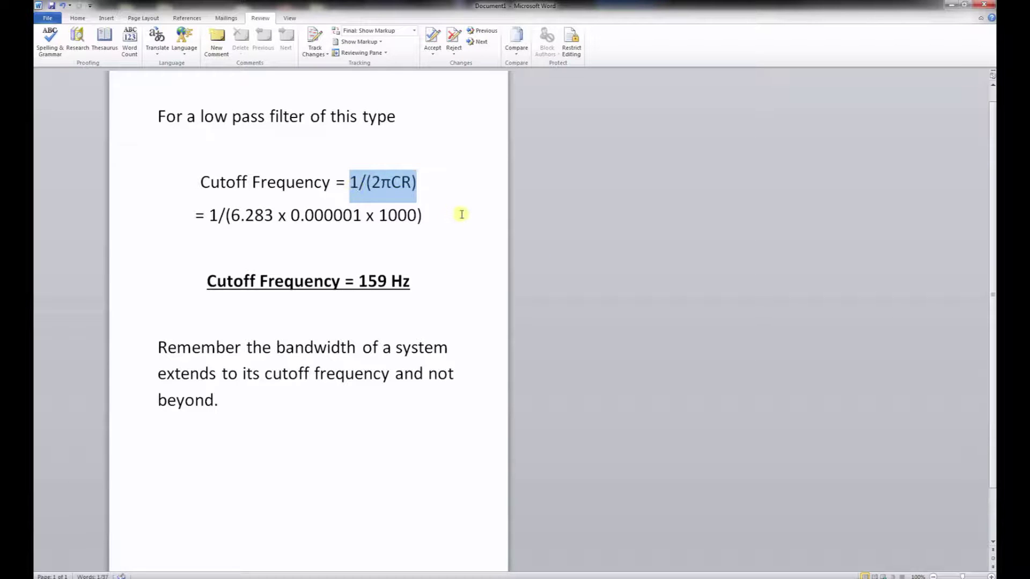
pyautogui.moveTo(429, 215); pyautogui.dragTo(209, 215)
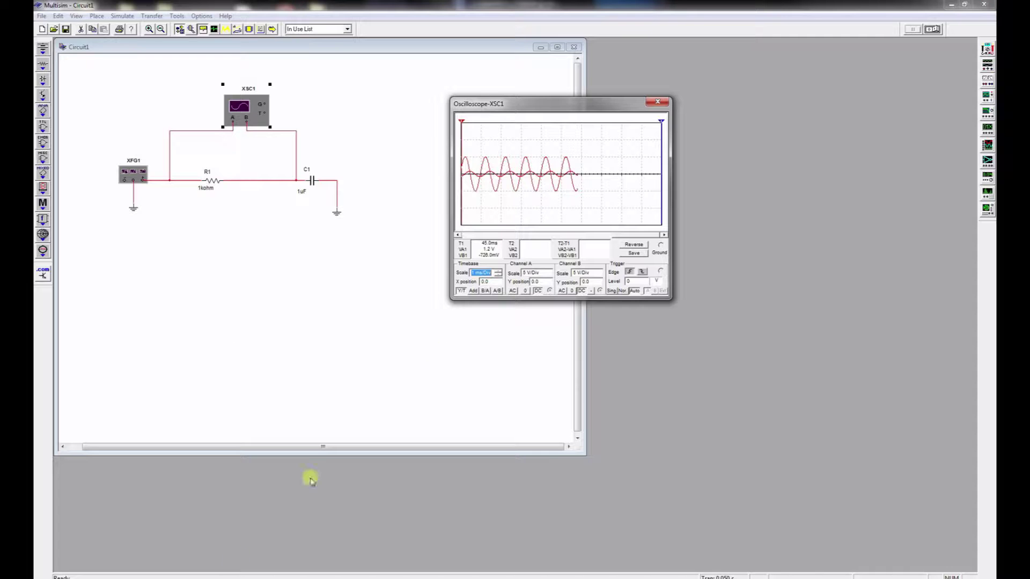
# Change the function generator frequency to 159 Hz and close its settings.
pyautogui.doubleClick(133, 176)
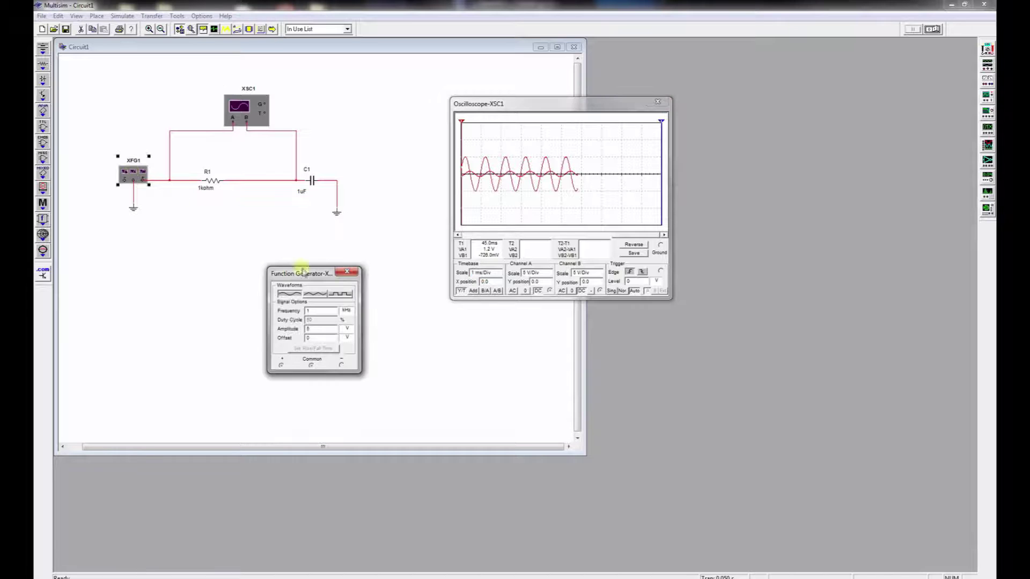
pyautogui.click(310, 319)
pyautogui.click(512, 292)
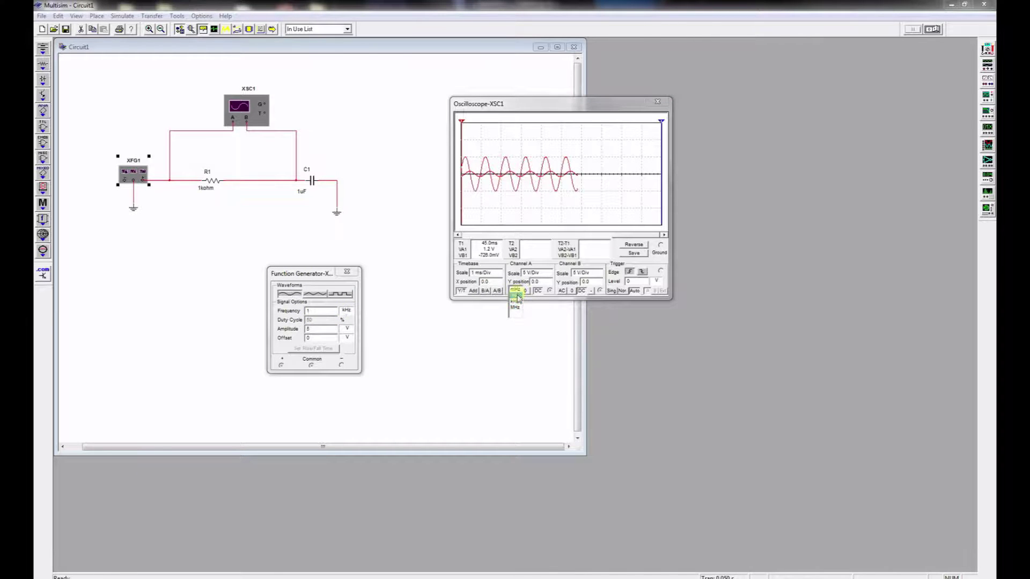
pyautogui.click(517, 299)
pyautogui.click(330, 314)
pyautogui.click(308, 329)
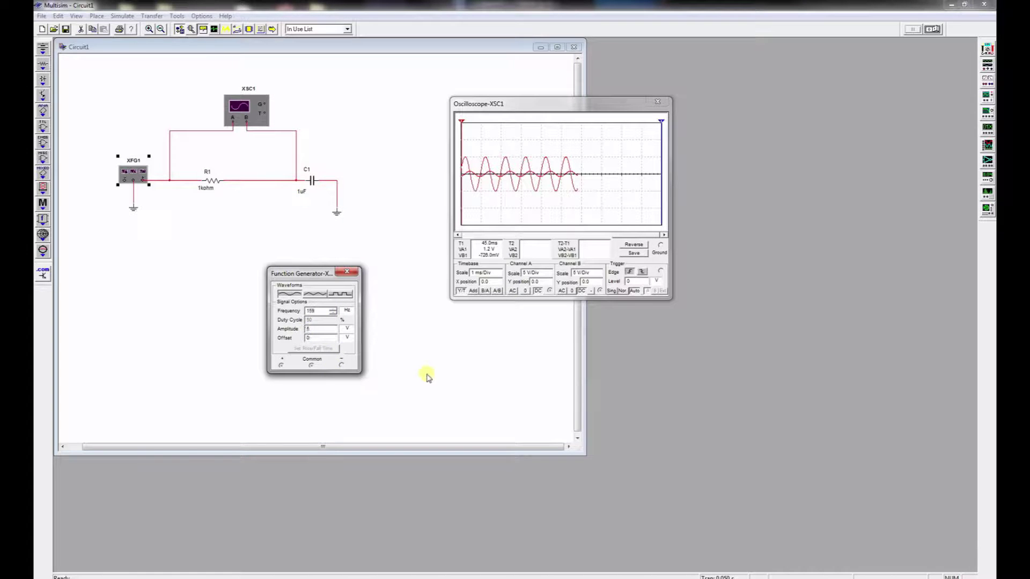
pyautogui.click(347, 272)
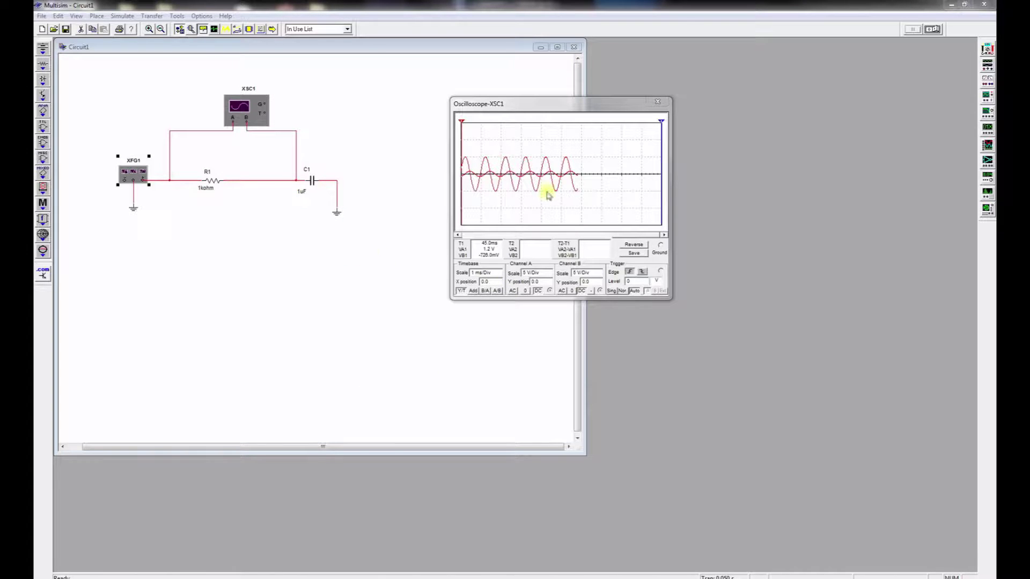
# Run and stop the simulation, then show the grapher with the captured waveforms.
pyautogui.click(932, 29)
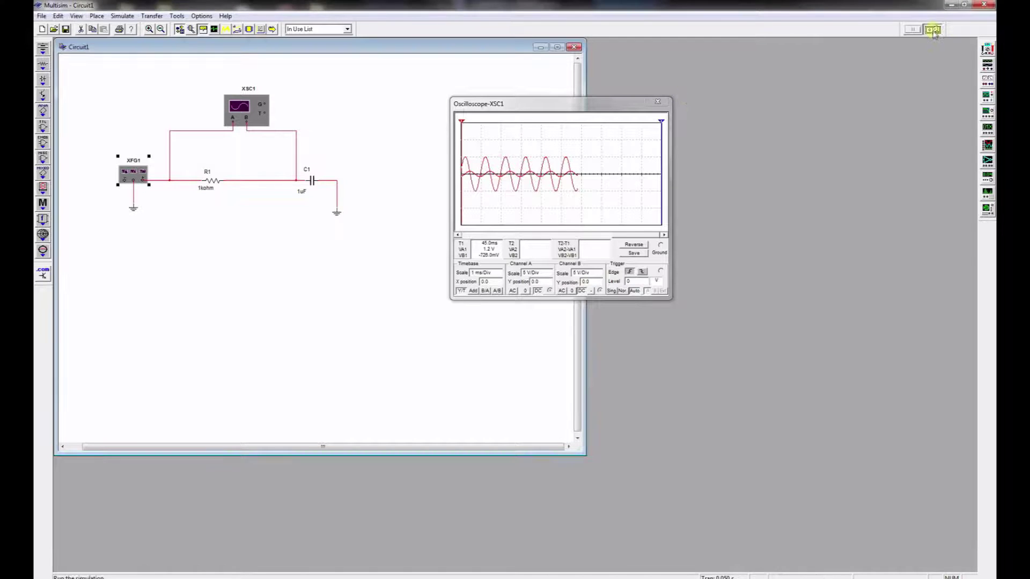
pyautogui.click(933, 30)
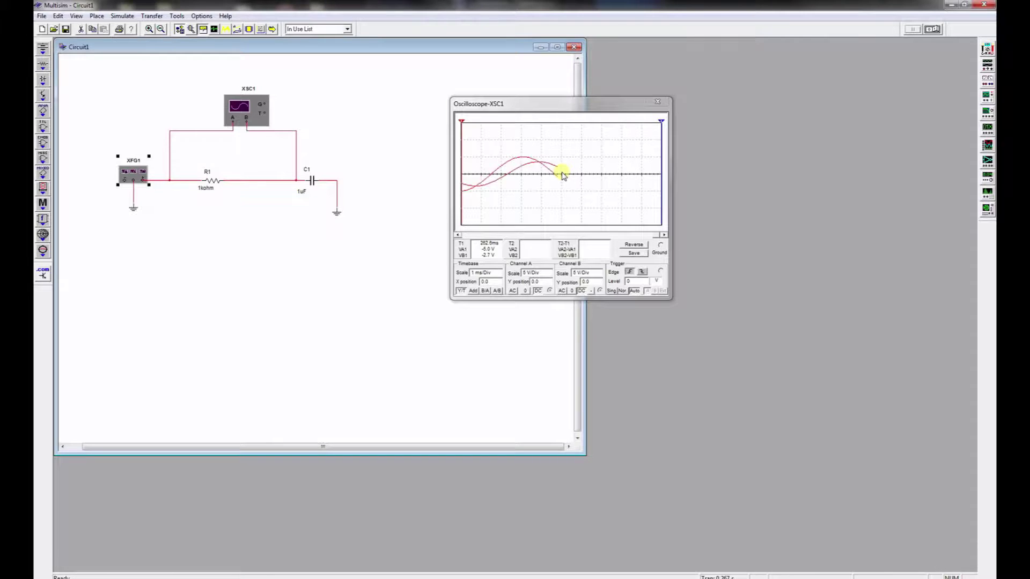
pyautogui.moveTo(529, 108); pyautogui.dragTo(624, 91)
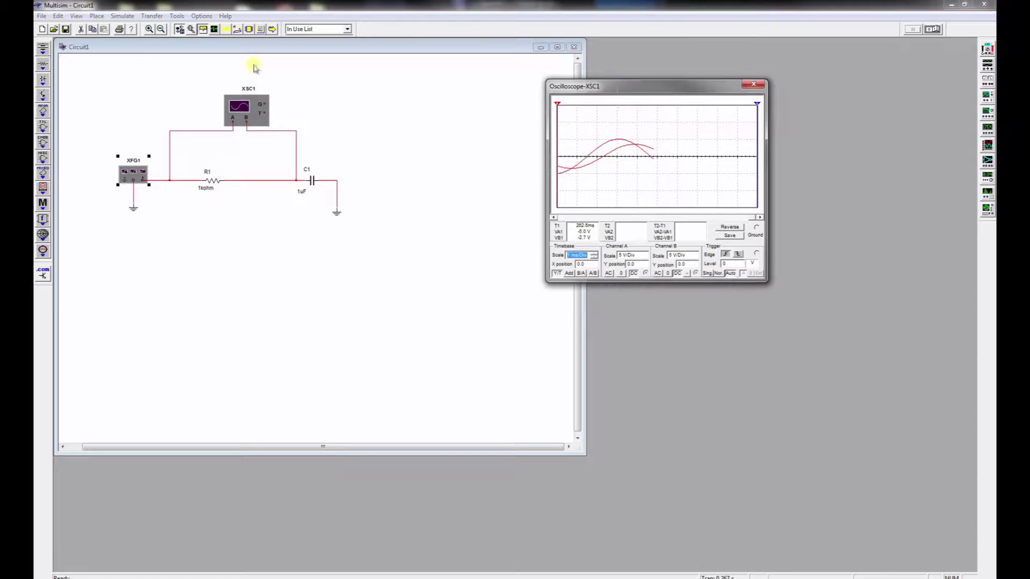
pyautogui.click(76, 16)
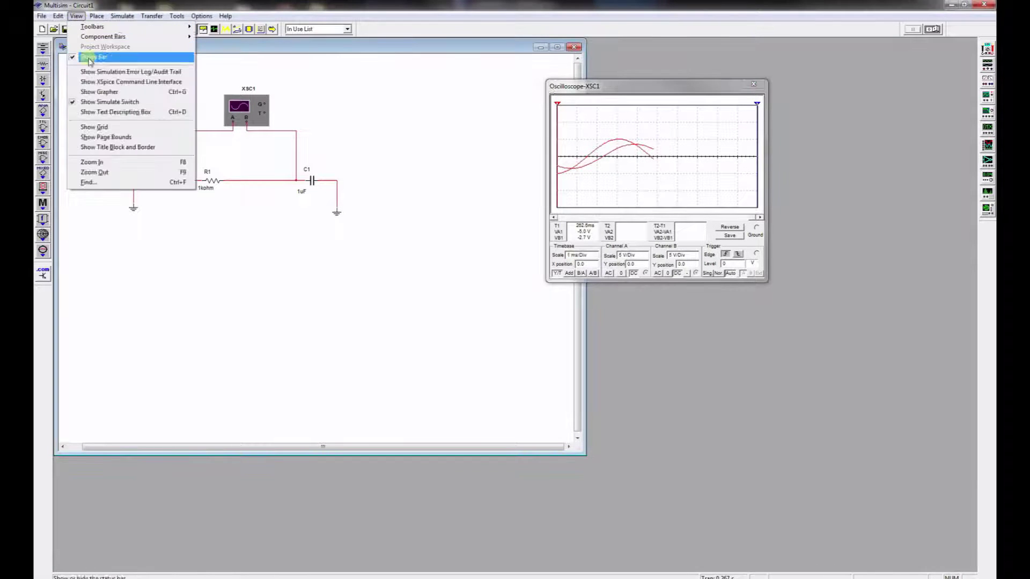
pyautogui.click(102, 92)
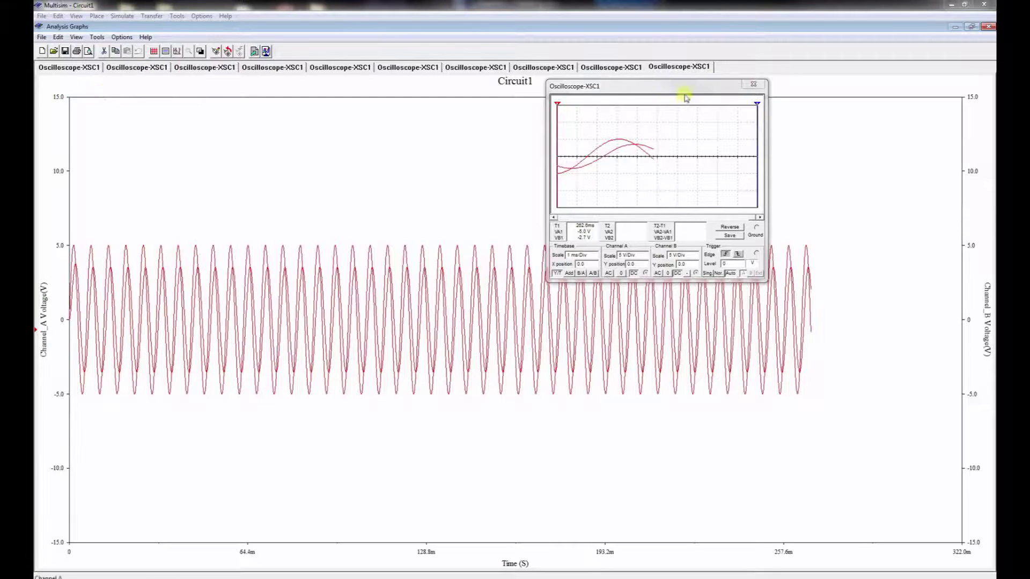
pyautogui.moveTo(685, 87); pyautogui.dragTo(545, 17)
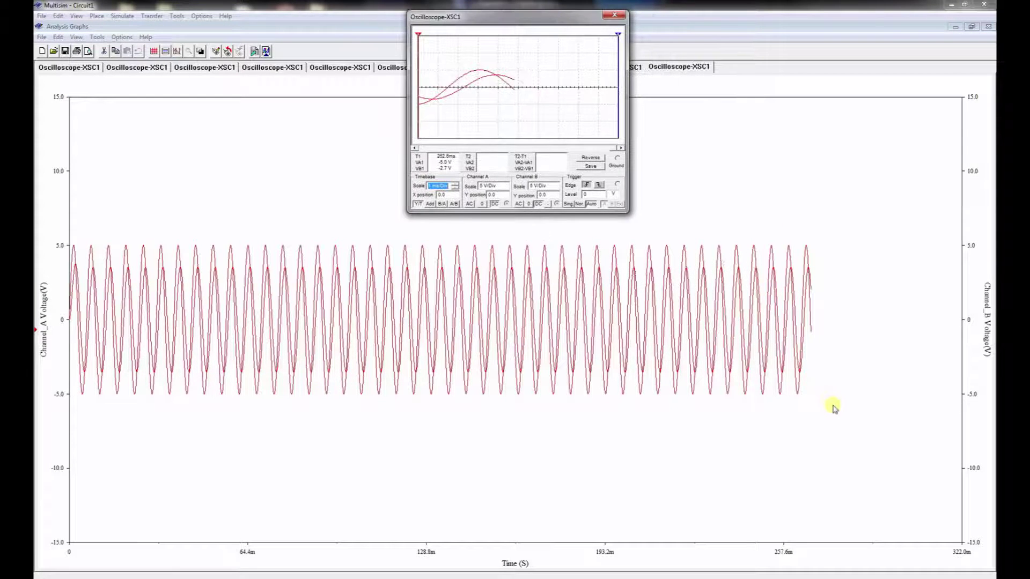
# Zoom the graph into a few waveform cycles and close the oscilloscope window.
pyautogui.moveTo(833, 405); pyautogui.dragTo(756, 241)
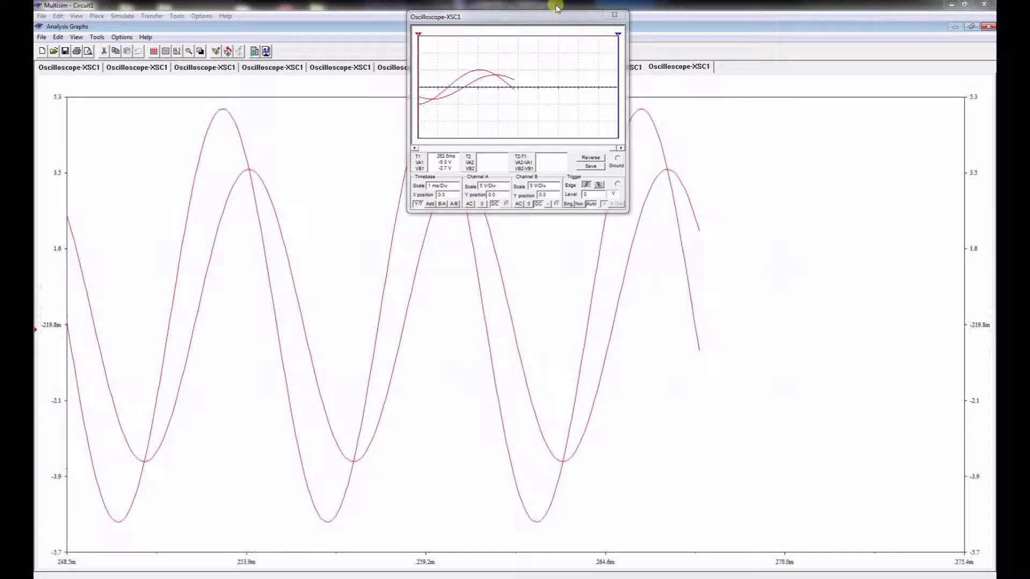
pyautogui.click(617, 17)
pyautogui.click(618, 17)
# Turn on the graph grid and cursors, then put cursor 1 on the input peak (4.998 V).
pyautogui.rightClick(741, 274)
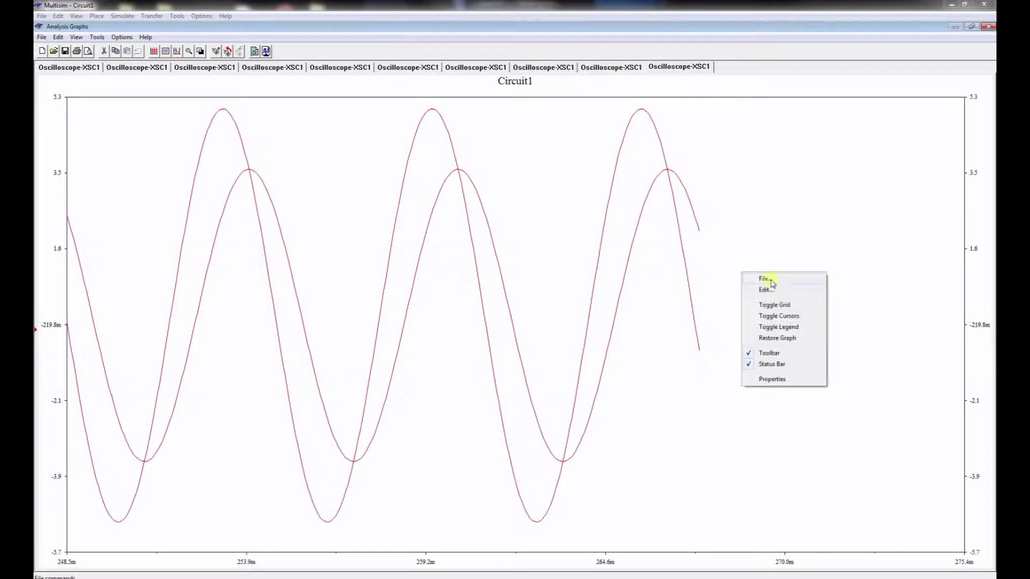
pyautogui.click(780, 302)
pyautogui.rightClick(749, 303)
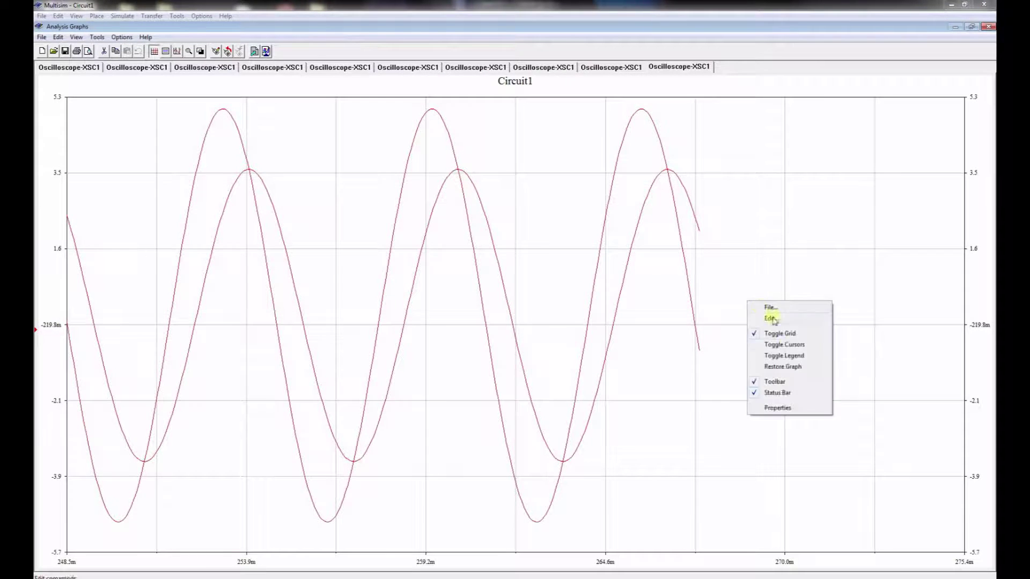
pyautogui.click(788, 345)
pyautogui.rightClick(754, 337)
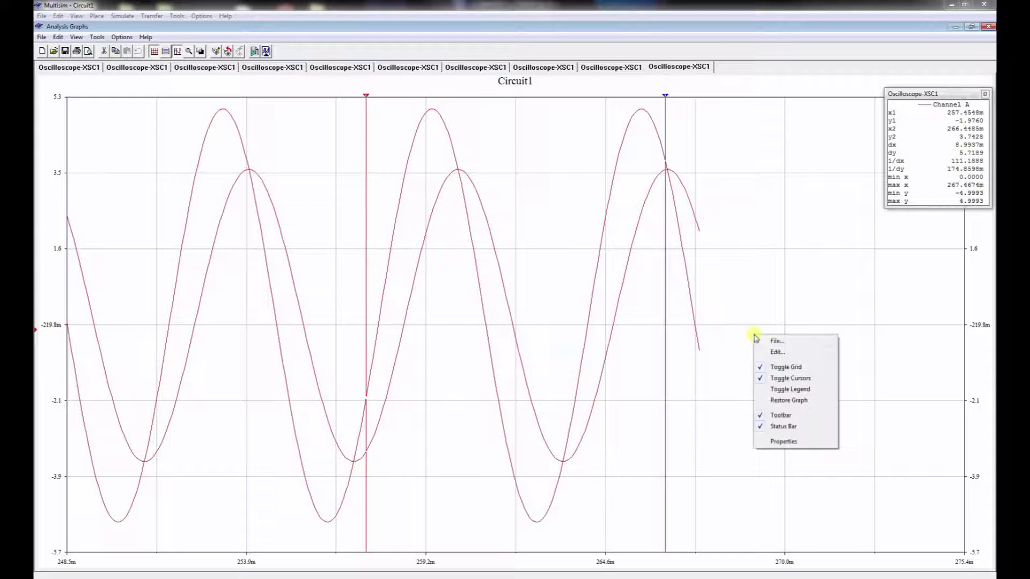
pyautogui.click(794, 390)
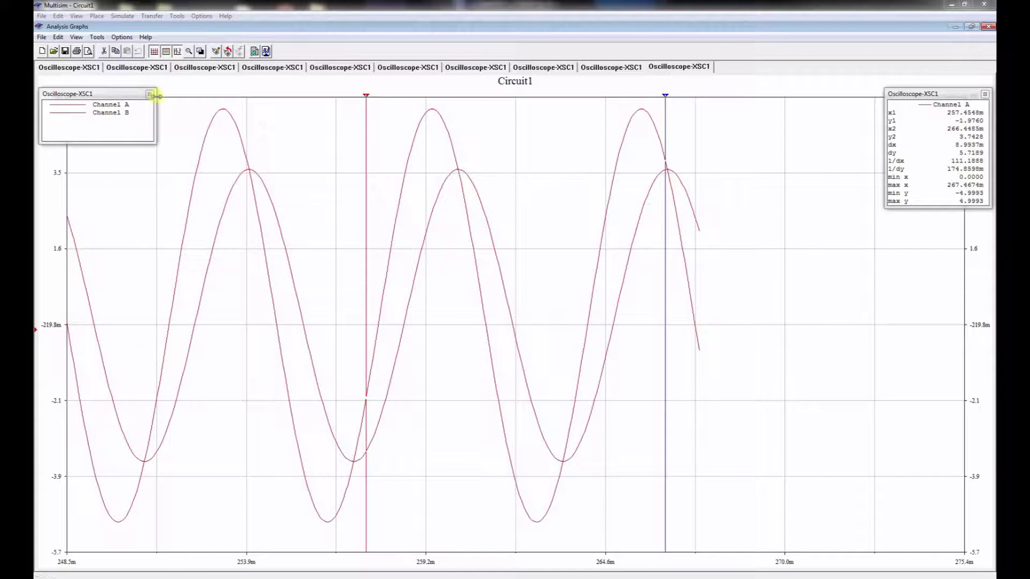
pyautogui.click(150, 95)
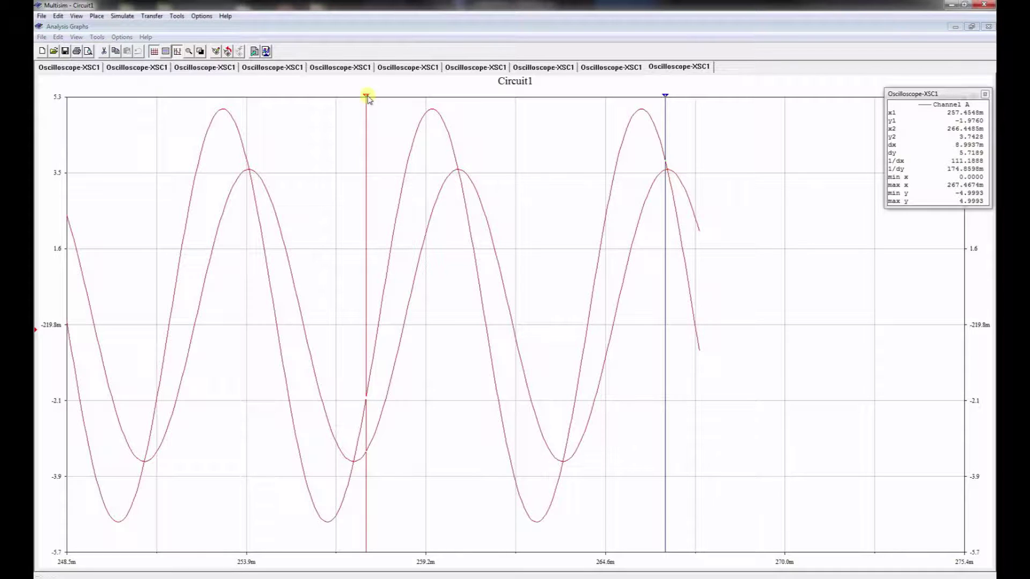
pyautogui.moveTo(368, 98); pyautogui.dragTo(433, 98)
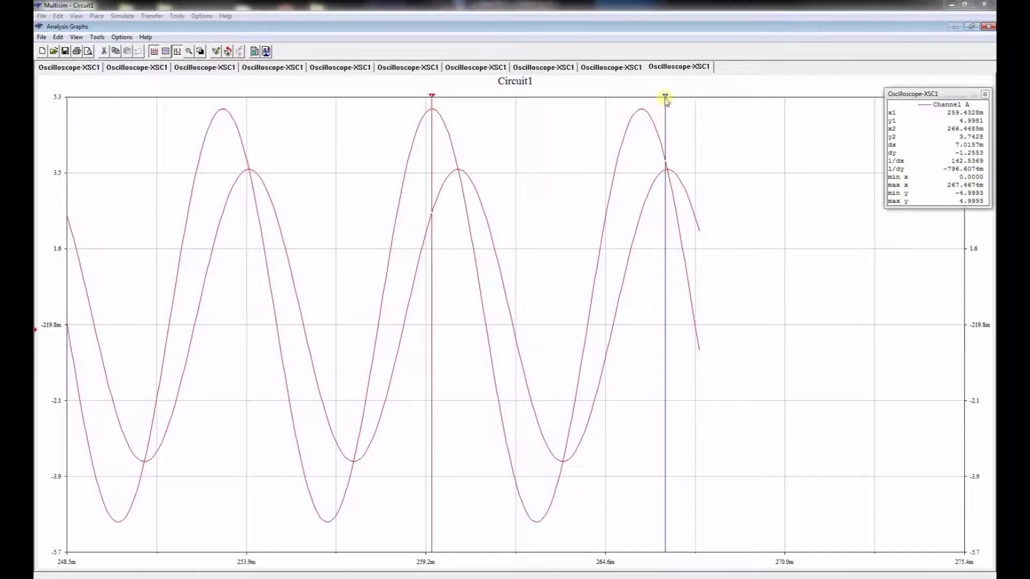
# Put cursor 2 on the next output peak (3.3677 V, 260.266 ms) and move the readout panel.
pyautogui.moveTo(665, 98); pyautogui.dragTo(459, 113)
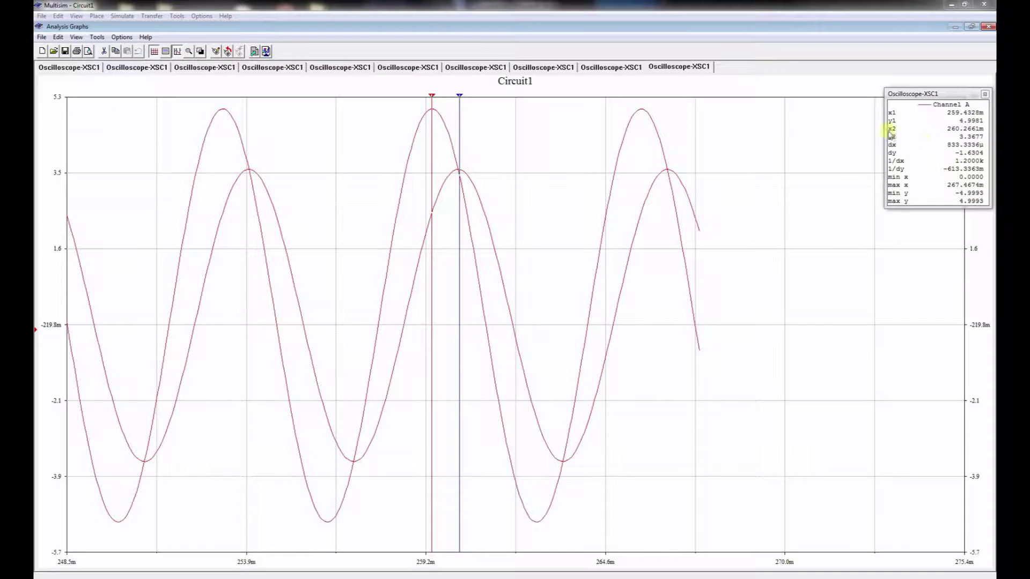
pyautogui.moveTo(906, 95); pyautogui.dragTo(751, 149)
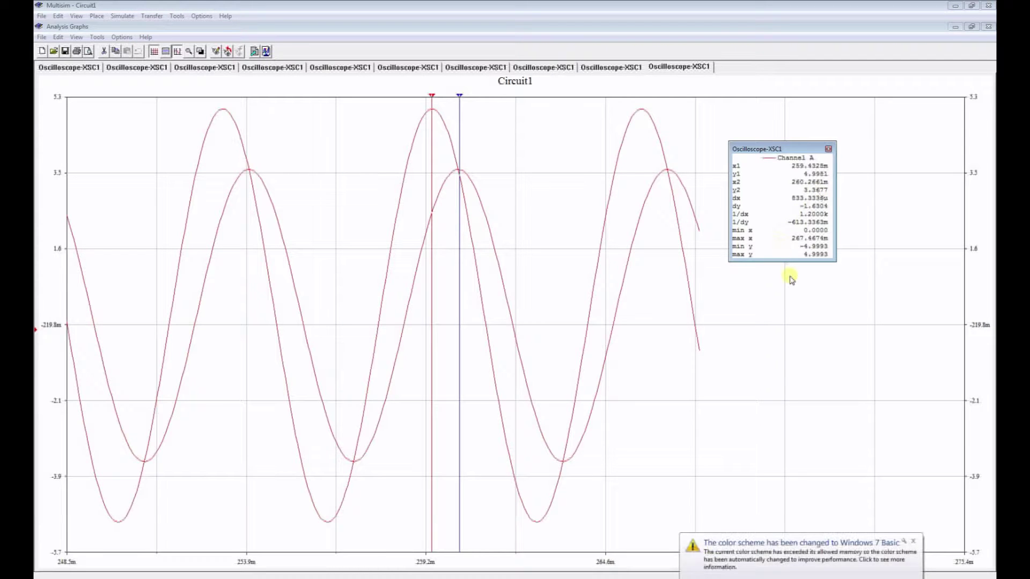
pyautogui.click(914, 541)
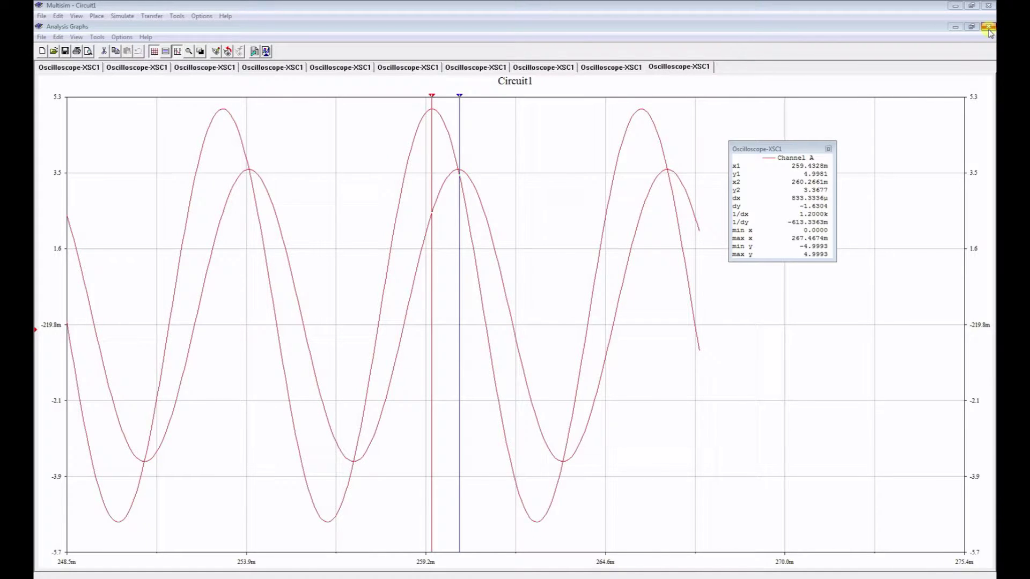
# Close the grapher, confirm the node properties of the wire right of R1, and open Simulate > Analyses.
pyautogui.click(989, 27)
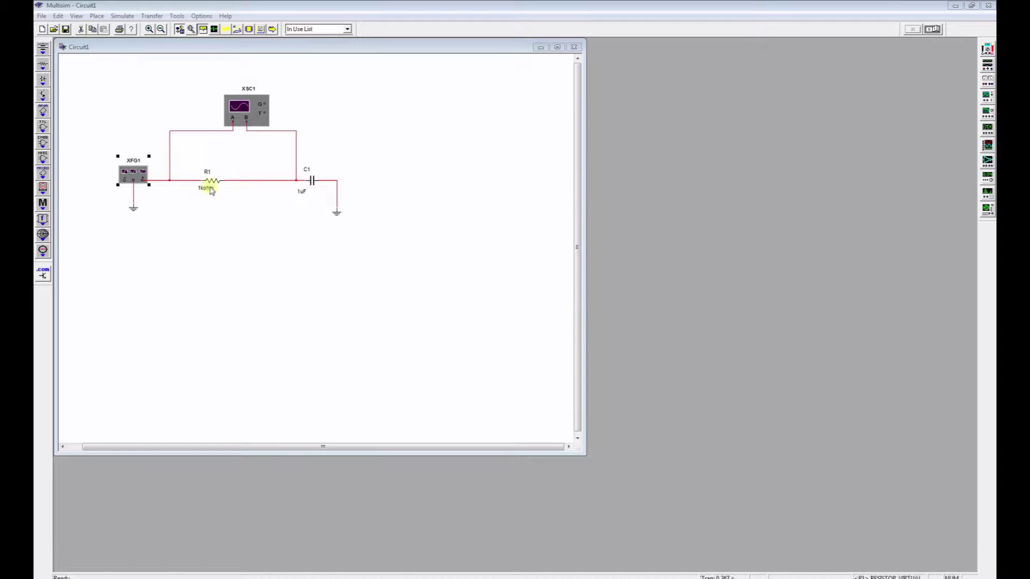
pyautogui.doubleClick(249, 181)
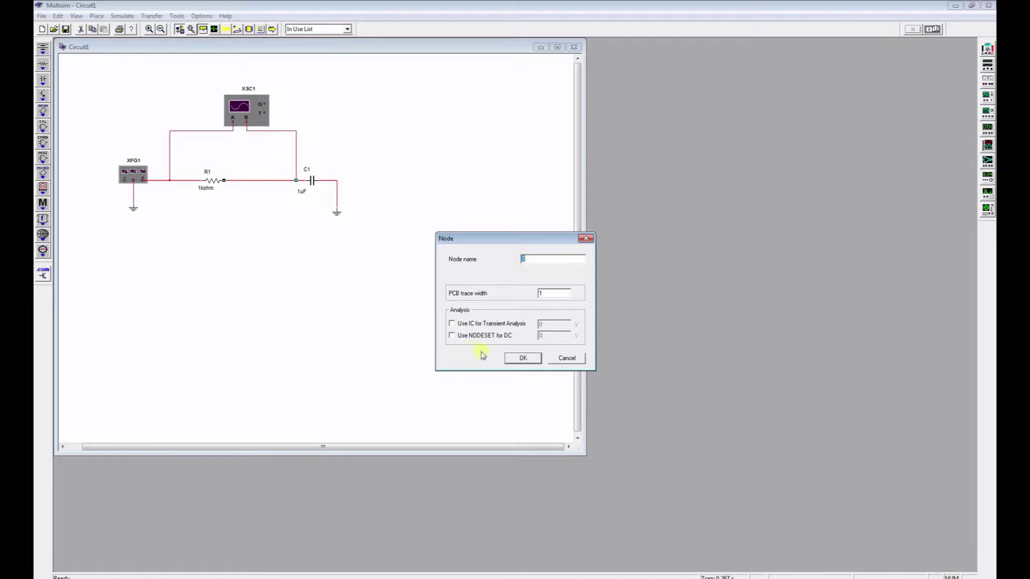
pyautogui.click(510, 360)
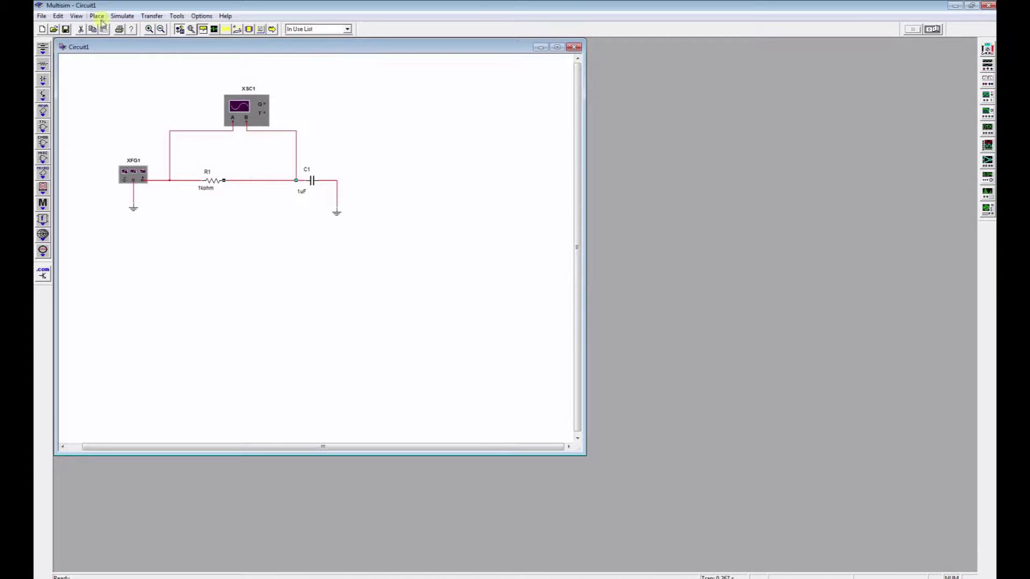
pyautogui.click(128, 17)
pyautogui.moveTo(148, 74)
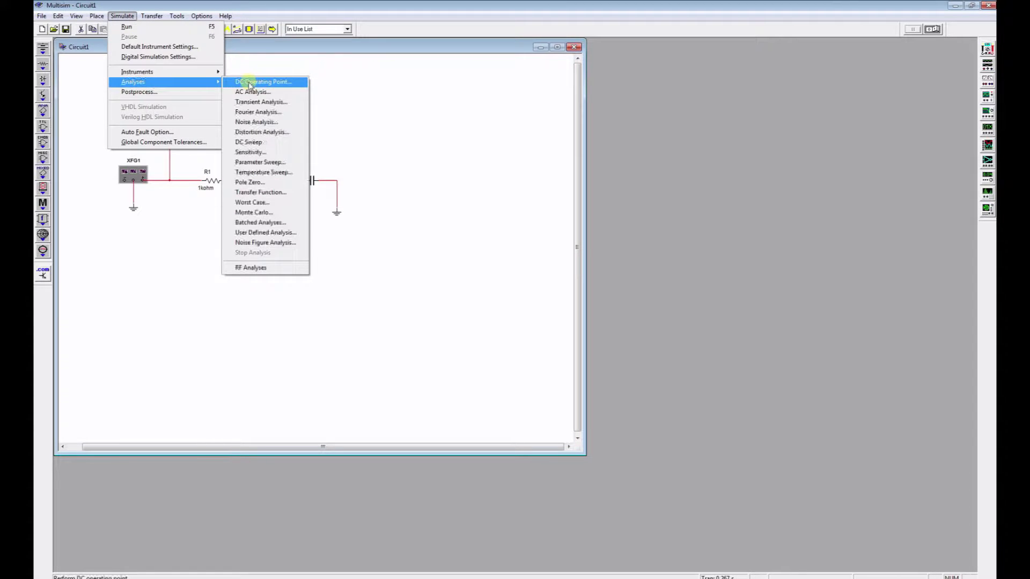
# Run an AC analysis on a Decibel vertical scale with node 7 as the output variable.
pyautogui.click(251, 96)
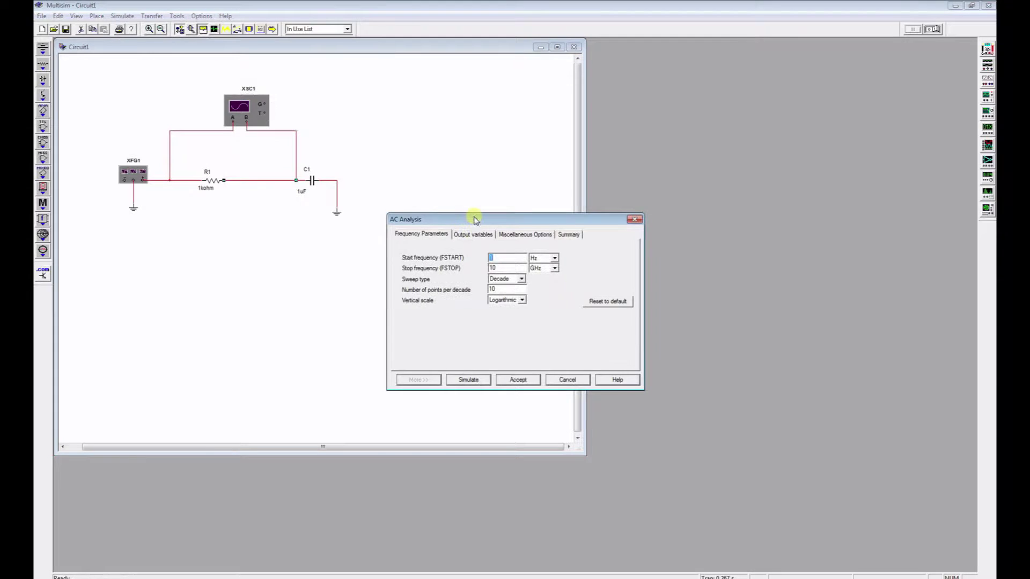
pyautogui.moveTo(475, 220); pyautogui.dragTo(461, 189)
pyautogui.click(508, 271)
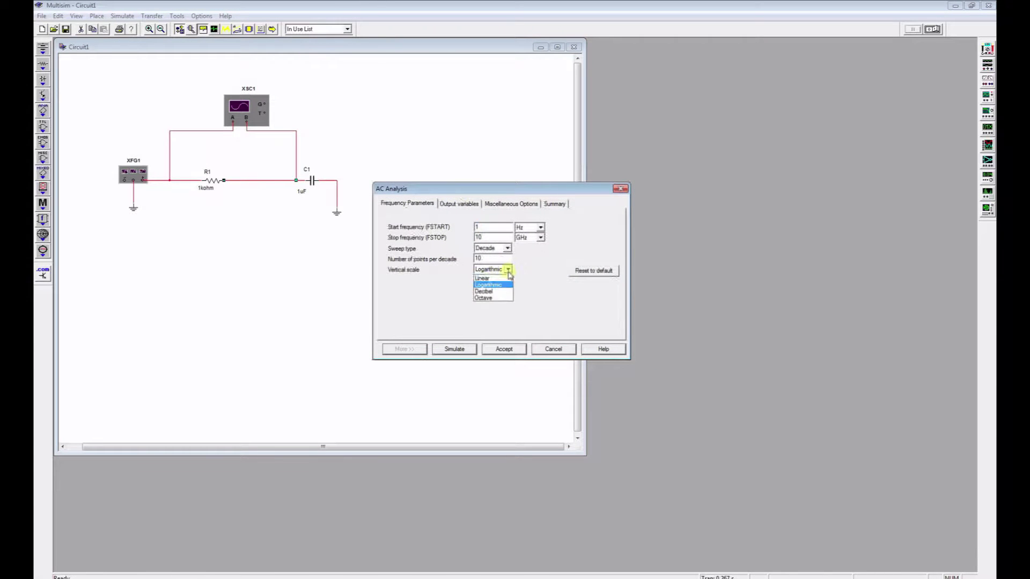
pyautogui.click(489, 292)
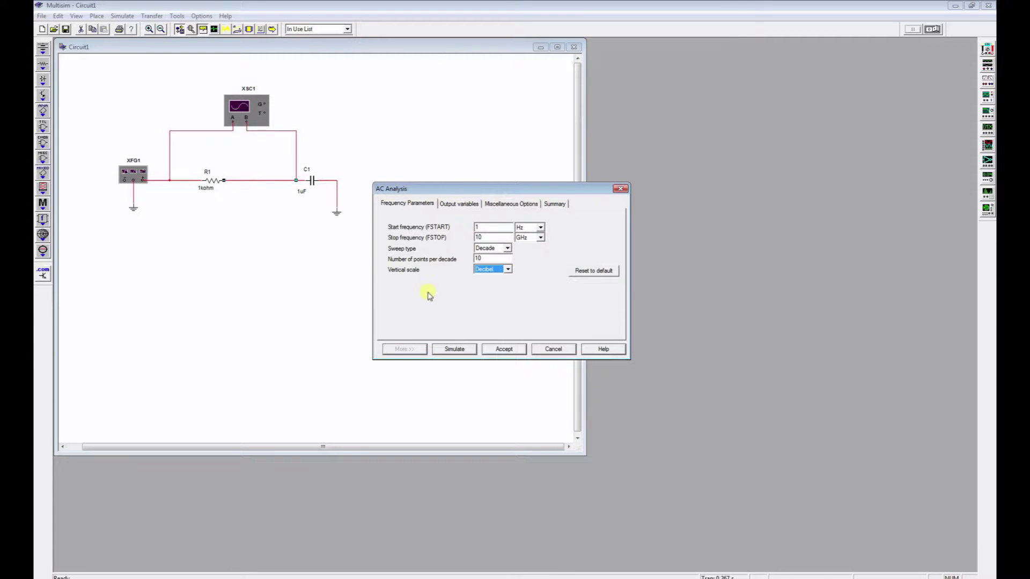
pyautogui.click(468, 206)
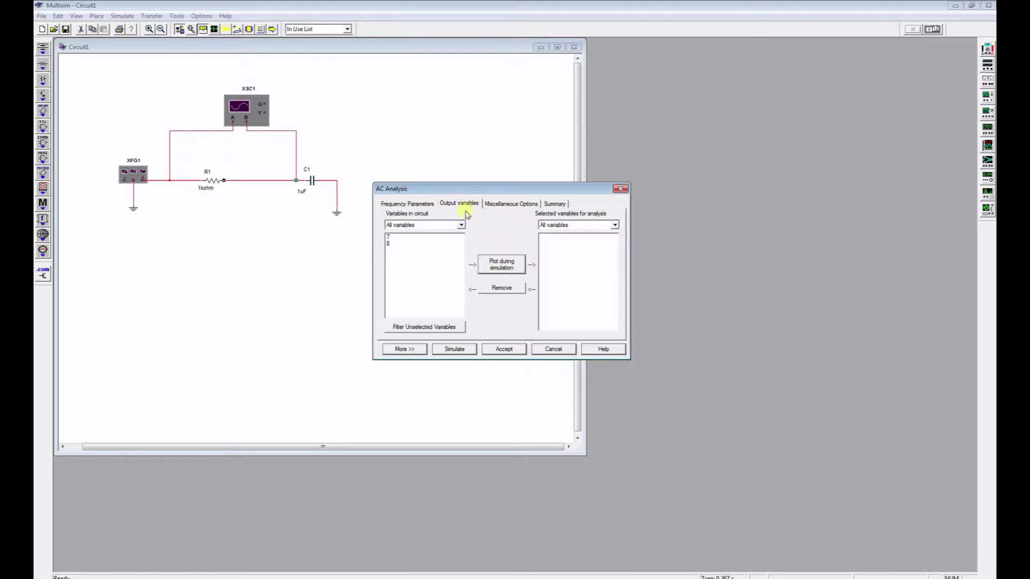
pyautogui.click(396, 239)
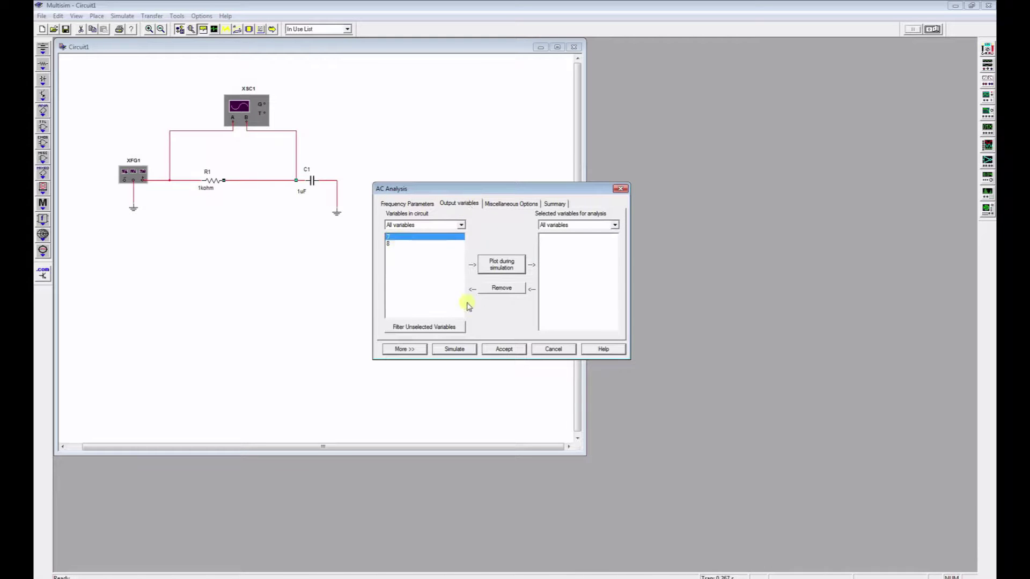
pyautogui.click(507, 268)
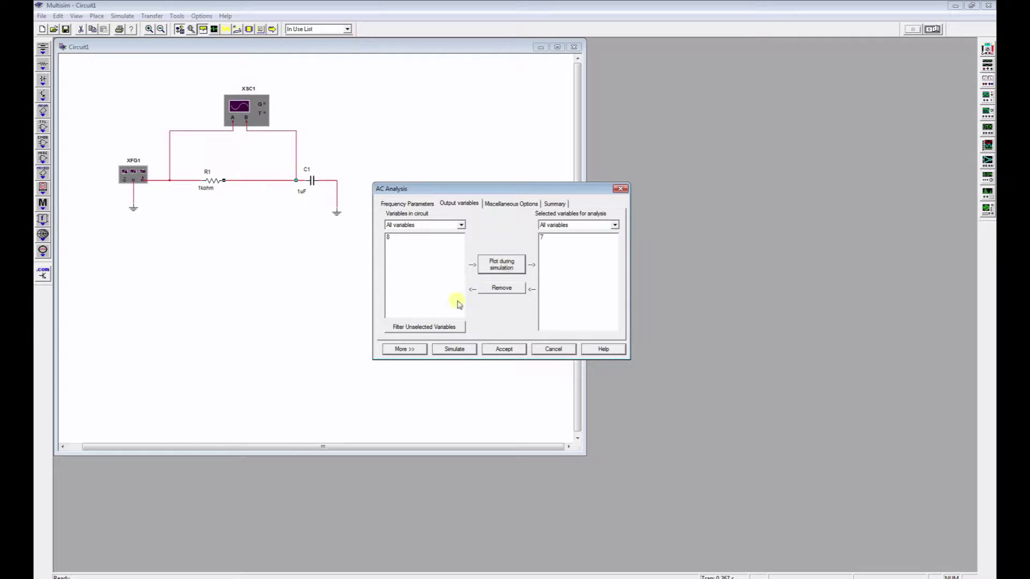
pyautogui.click(462, 353)
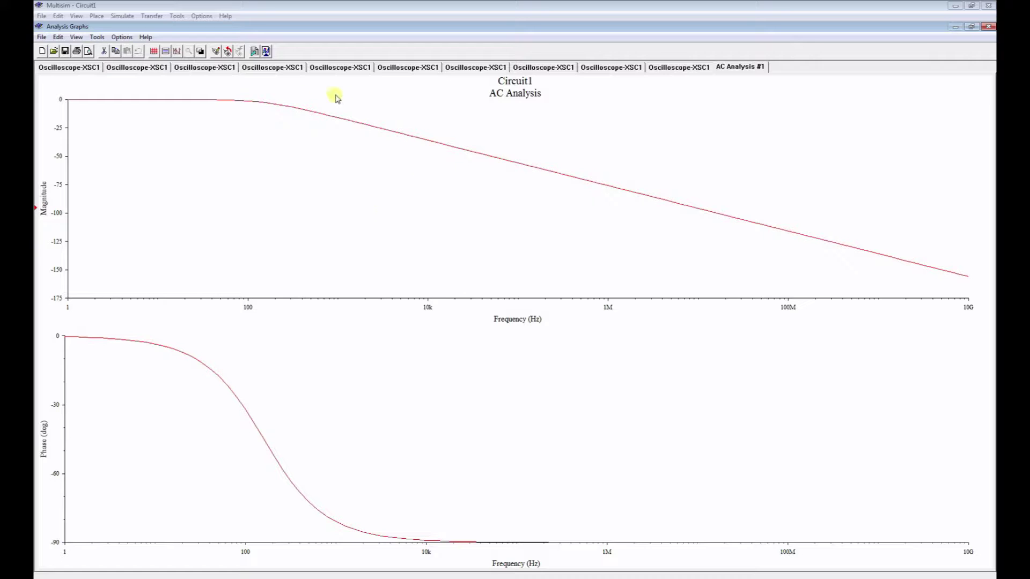
# Turn on grid lines and measurement cursors on the magnitude plot.
pyautogui.rightClick(364, 184)
pyautogui.click(416, 213)
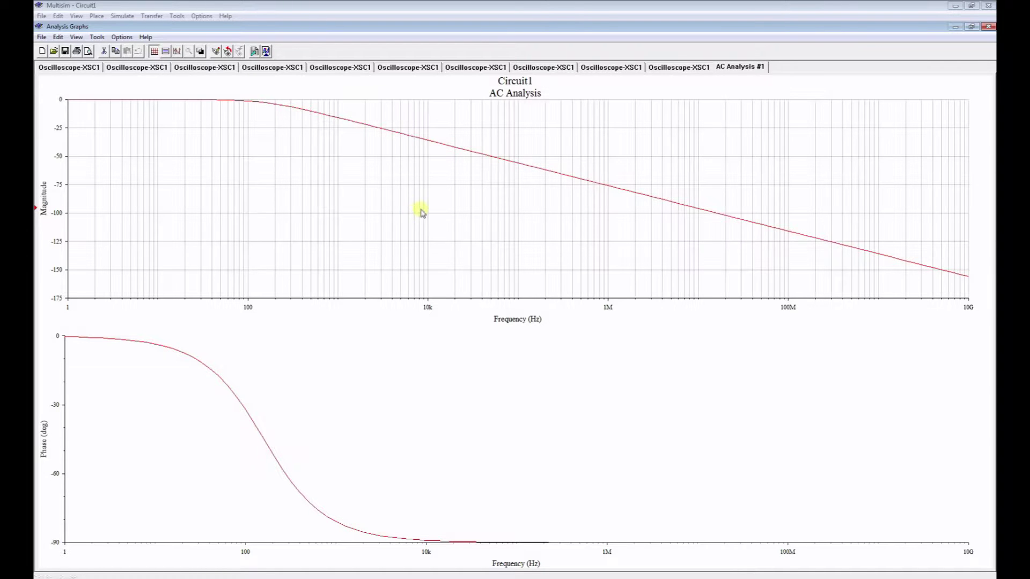
pyautogui.rightClick(421, 210)
pyautogui.click(454, 252)
# Turn on grid lines and measurement cursors on the phase plot.
pyautogui.rightClick(439, 367)
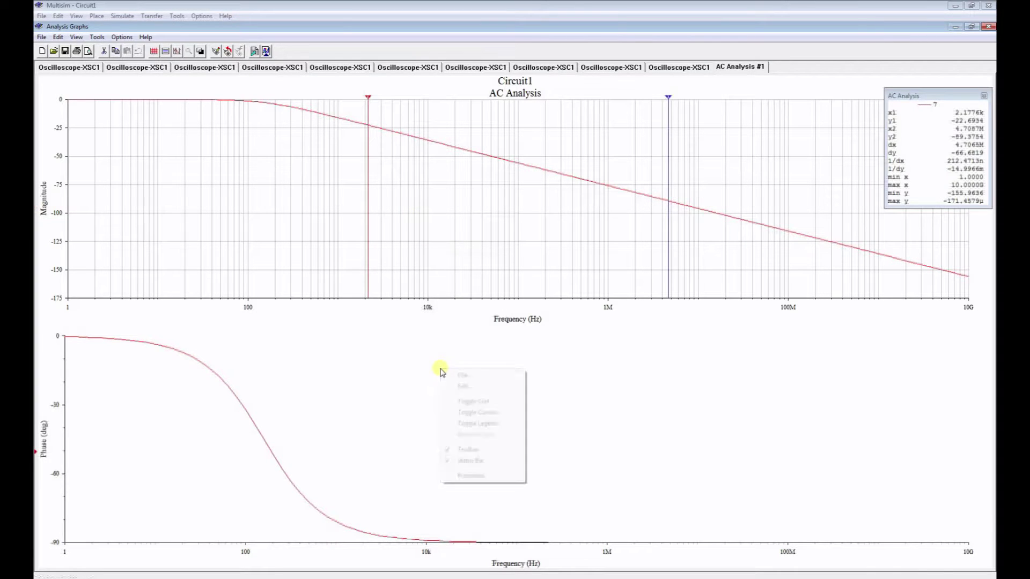
pyautogui.click(466, 404)
pyautogui.rightClick(467, 404)
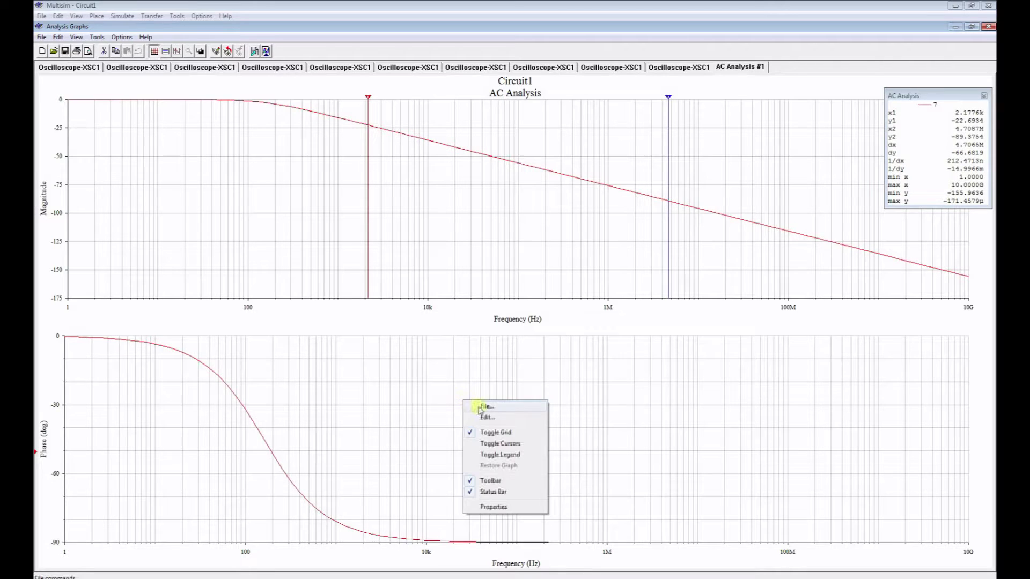
pyautogui.click(490, 449)
# Set magnitude cursor 1 to 163.049 Hz at −3.1155 dB, with the blue cursors at low frequency.
pyautogui.moveTo(368, 97); pyautogui.dragTo(314, 98)
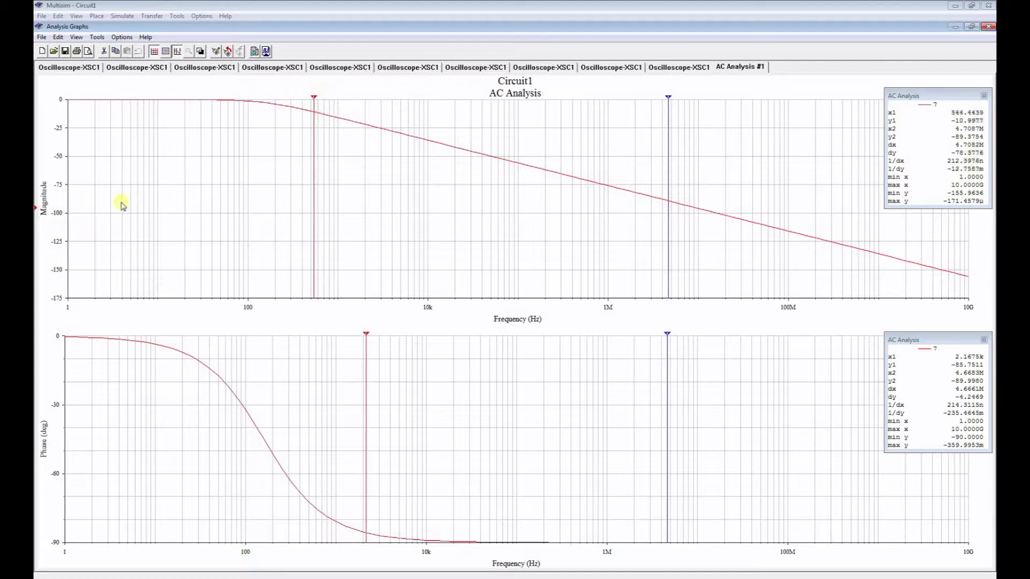
pyautogui.moveTo(316, 100); pyautogui.dragTo(380, 99)
pyautogui.moveTo(668, 145); pyautogui.dragTo(494, 155)
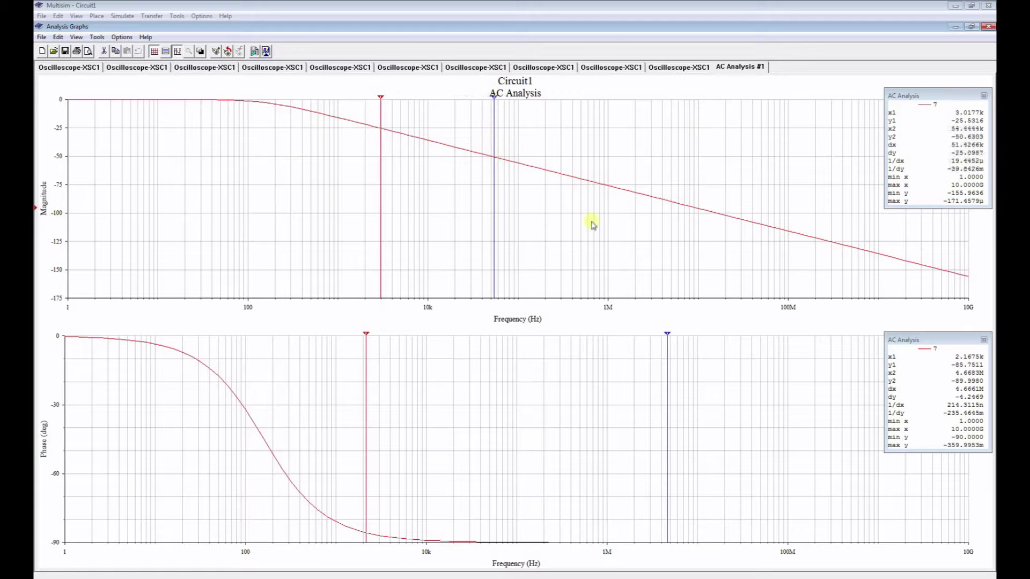
pyautogui.moveTo(493, 100); pyautogui.dragTo(129, 133)
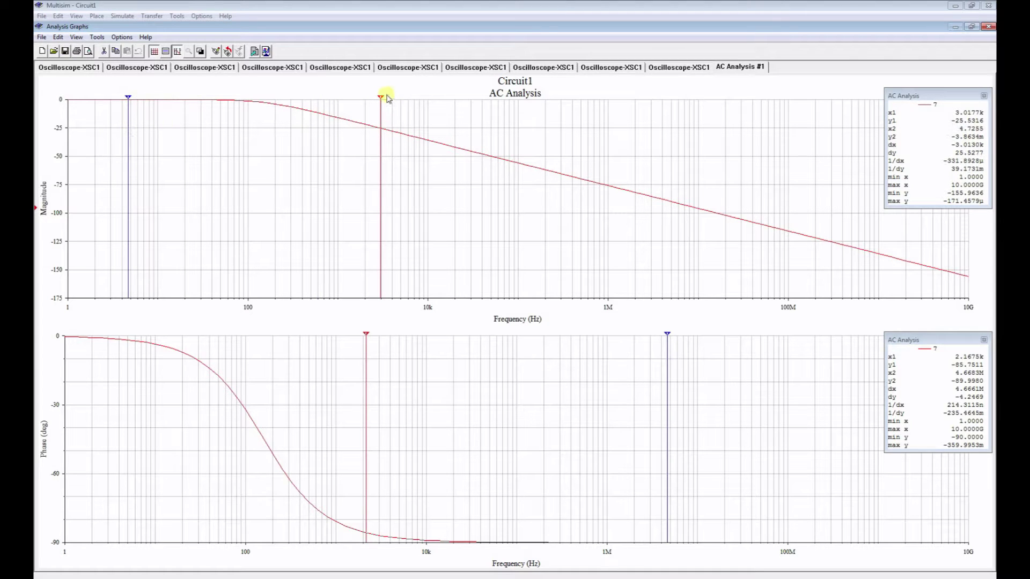
pyautogui.moveTo(380, 98); pyautogui.dragTo(331, 98)
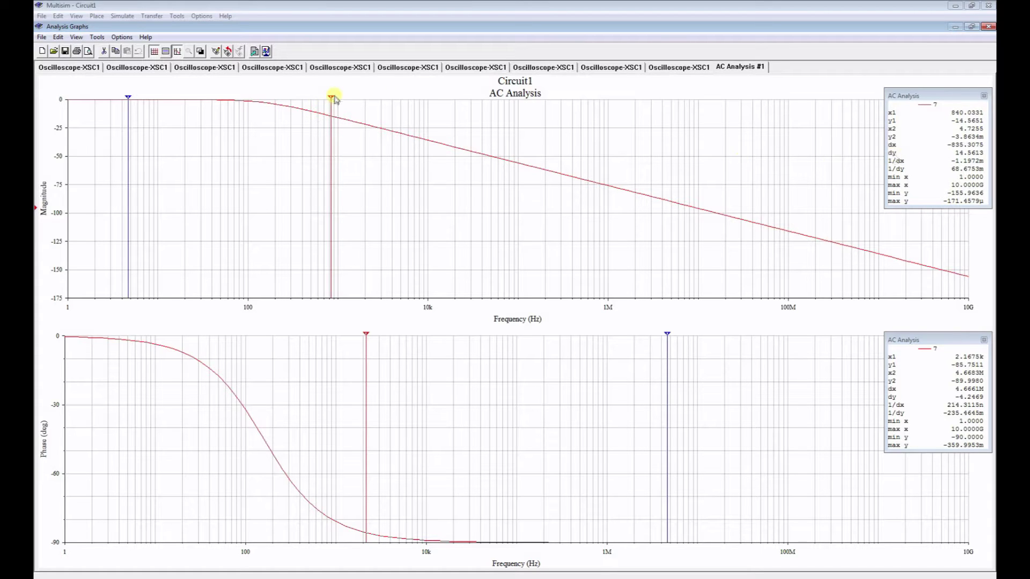
pyautogui.moveTo(332, 98); pyautogui.dragTo(280, 100)
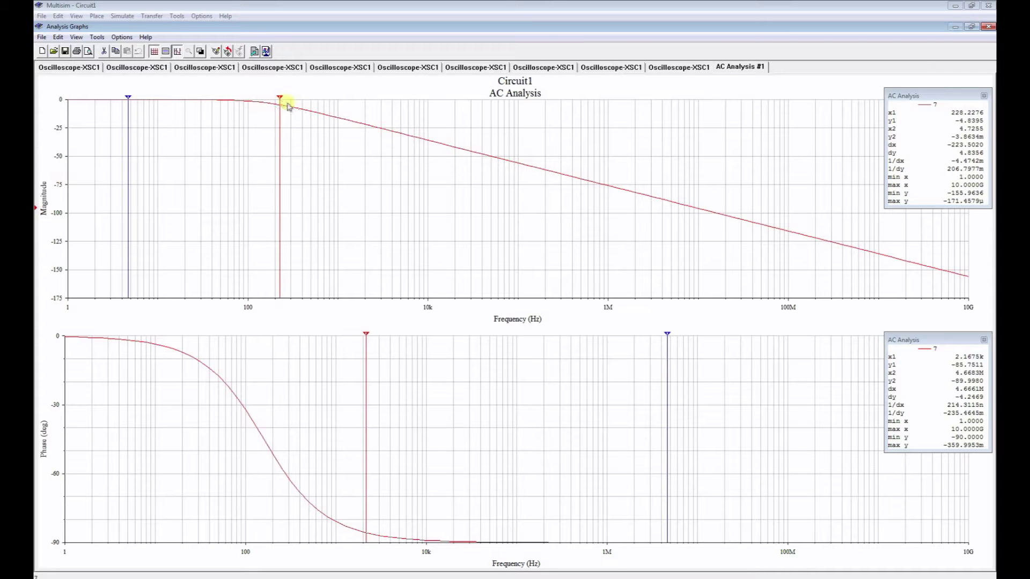
pyautogui.moveTo(278, 100); pyautogui.dragTo(269, 102)
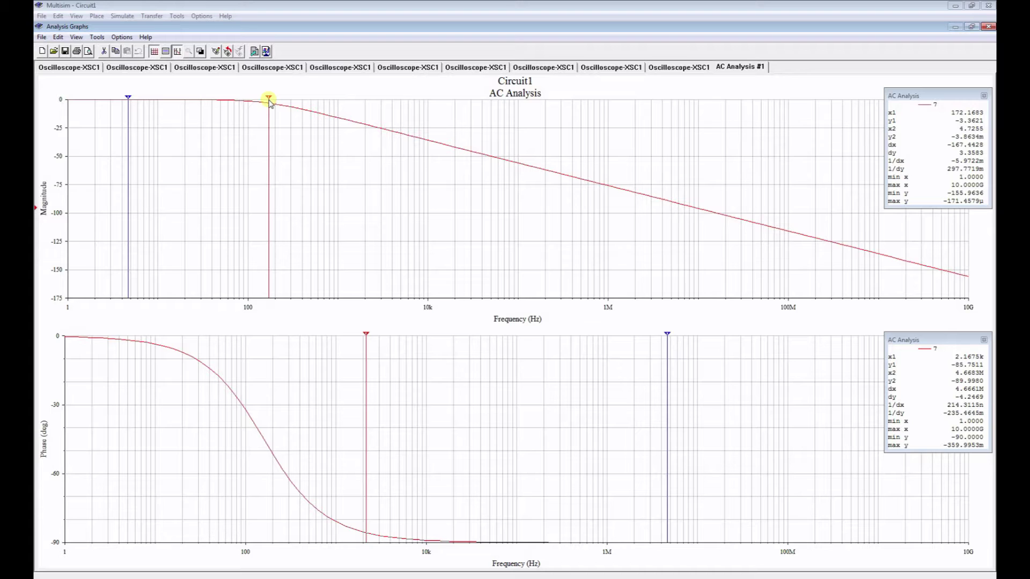
pyautogui.moveTo(270, 103); pyautogui.dragTo(270, 103)
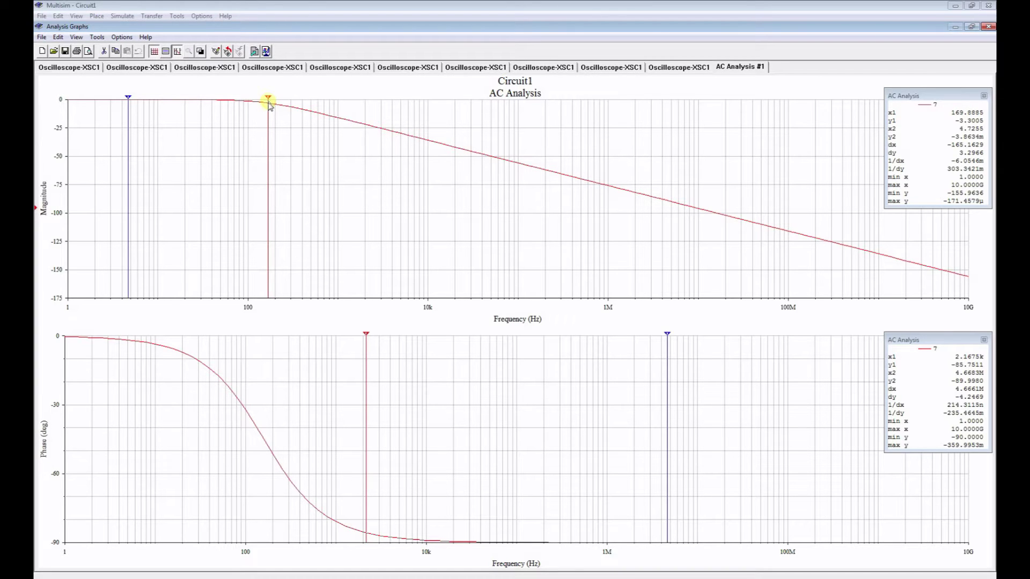
pyautogui.moveTo(269, 106); pyautogui.dragTo(269, 107)
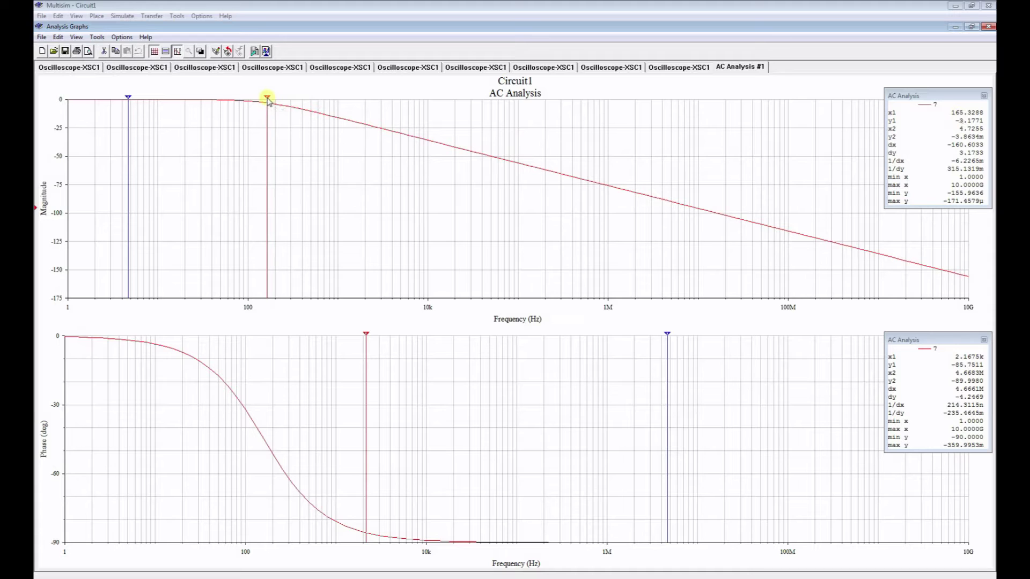
pyautogui.moveTo(268, 100); pyautogui.dragTo(266, 100)
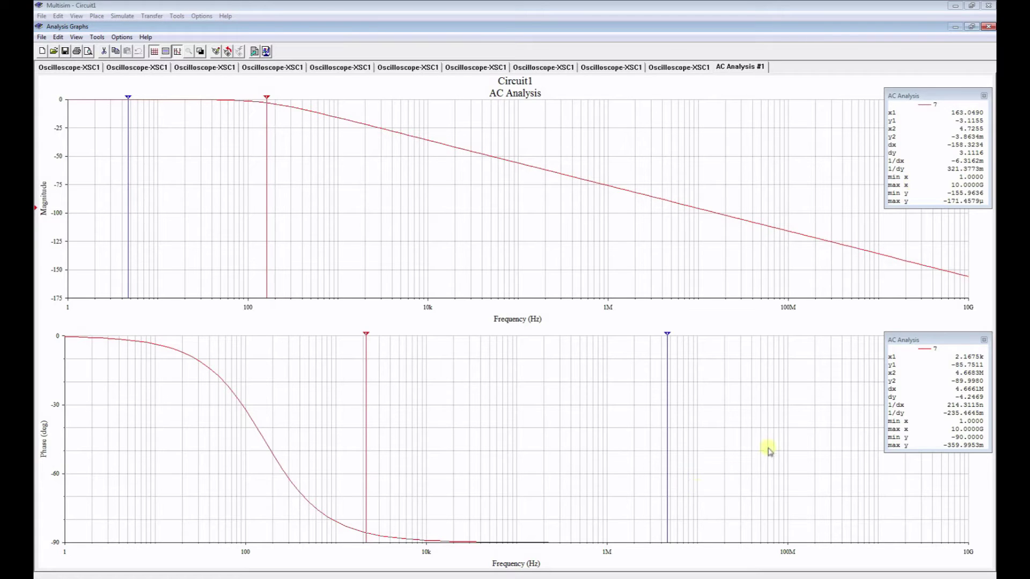
pyautogui.moveTo(668, 337); pyautogui.dragTo(55, 418)
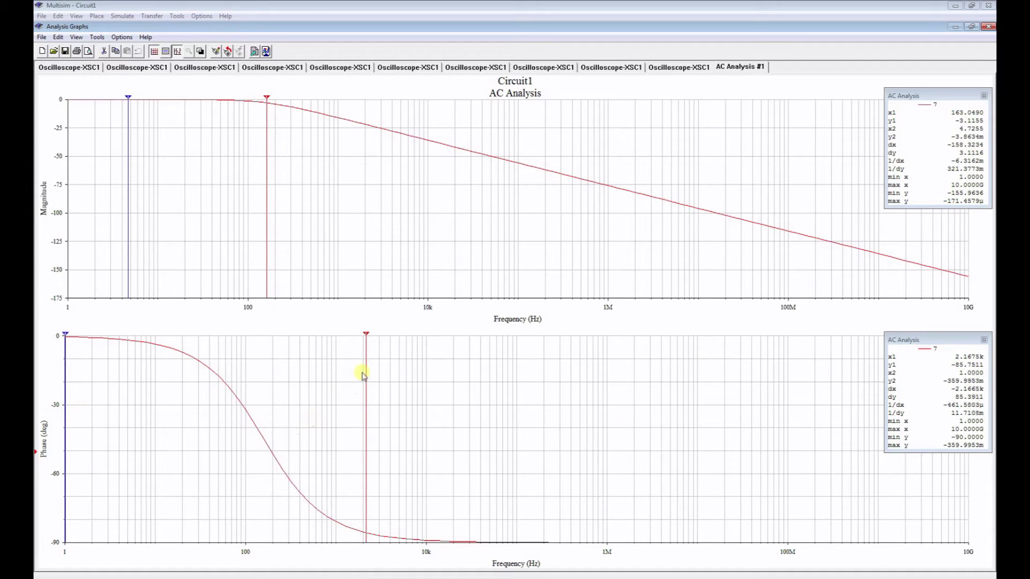
# Move phase cursor 1 to 158.4893 Hz, reading −44.8799°.
pyautogui.moveTo(368, 340); pyautogui.dragTo(269, 355)
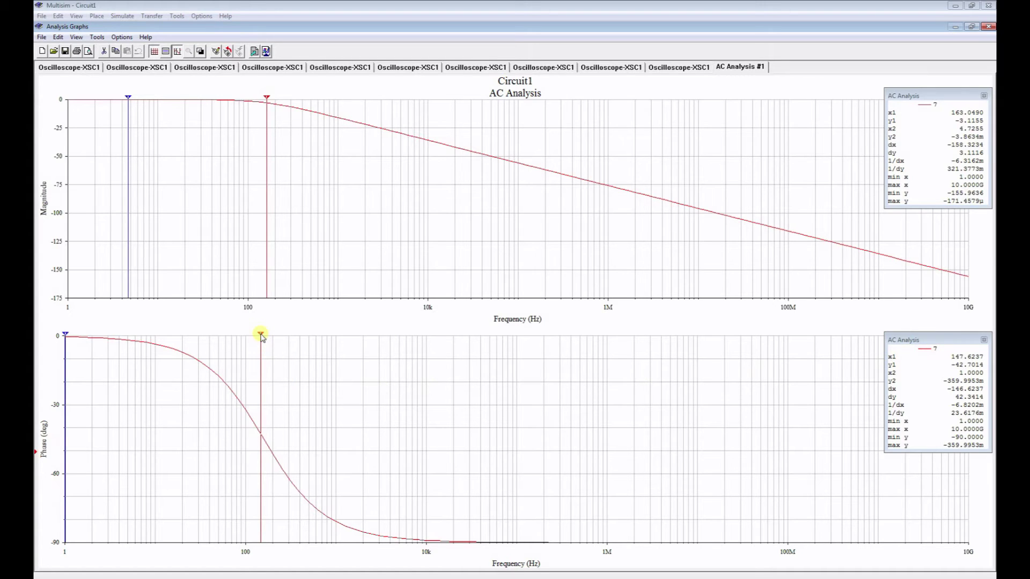
pyautogui.moveTo(261, 335); pyautogui.dragTo(265, 340)
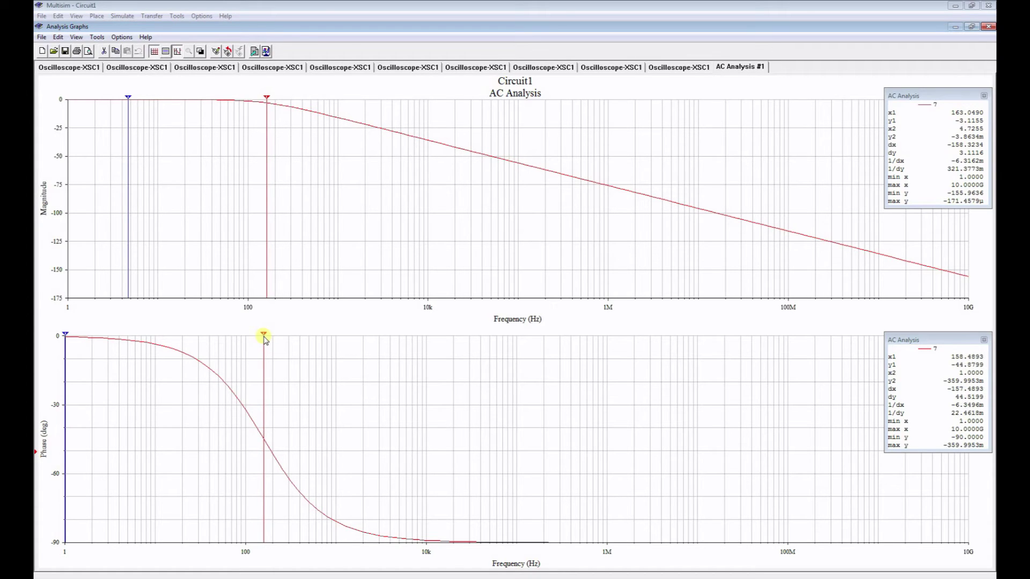